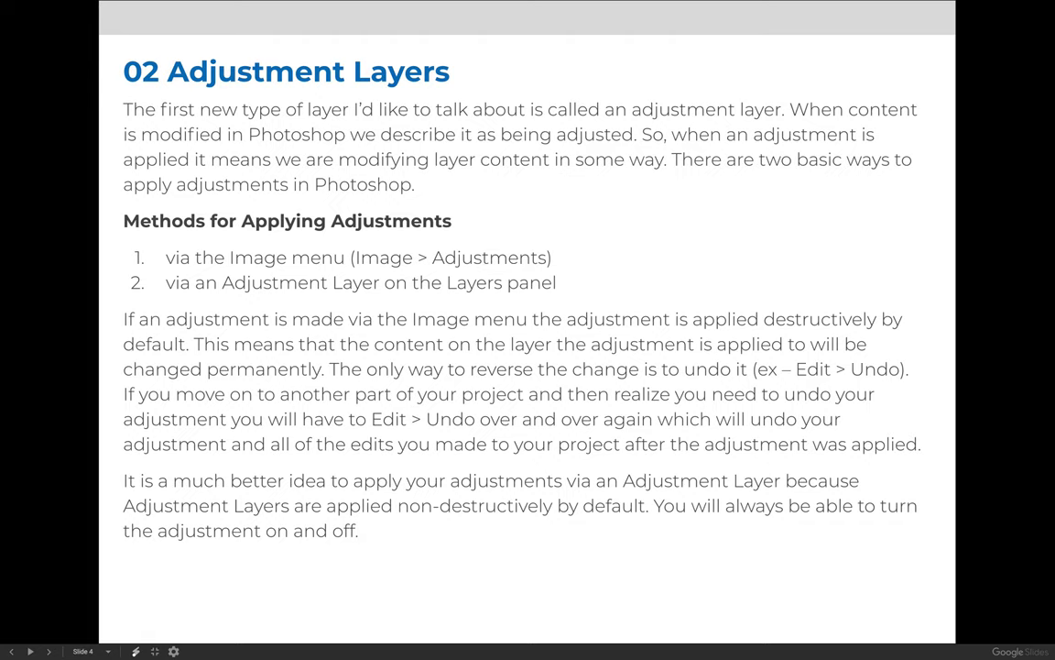
Step: Exit the full-screen Adjustment Layers slideshow in Google Slides
key(Escape)
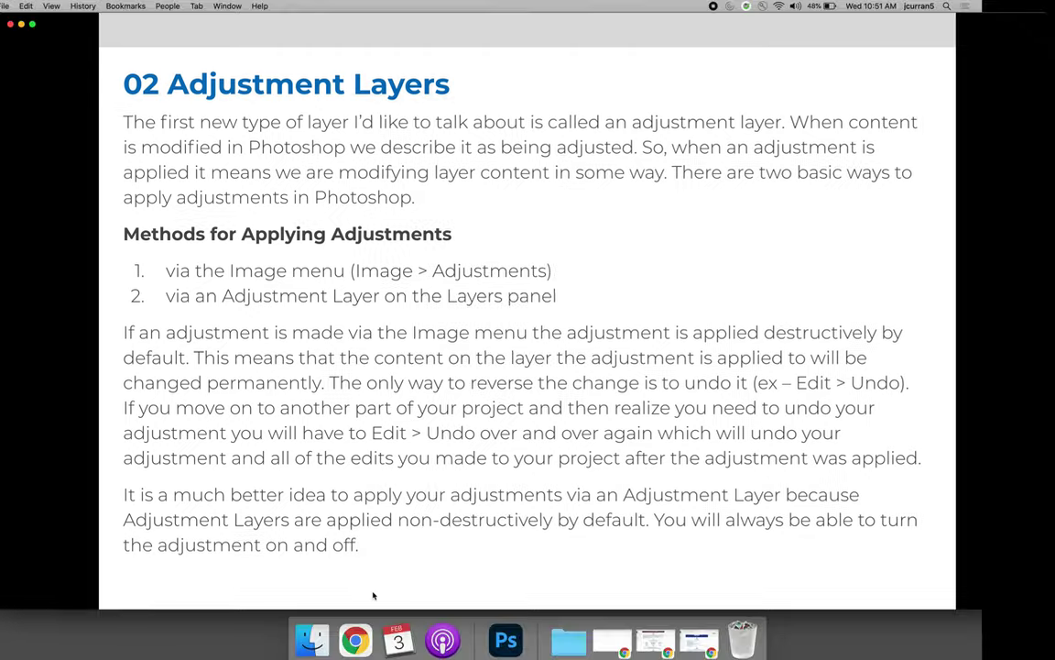
Step: Bring Photoshop forward, switch to the image-asset.jpeg castle photo, and dock the Layers panel
click(506, 633)
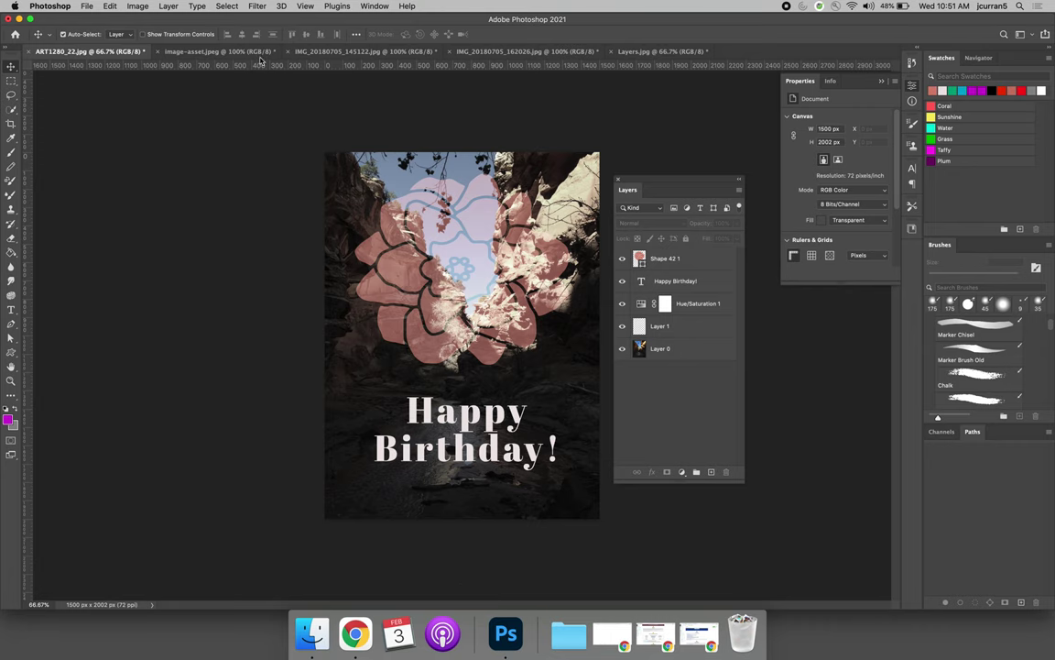
click(216, 50)
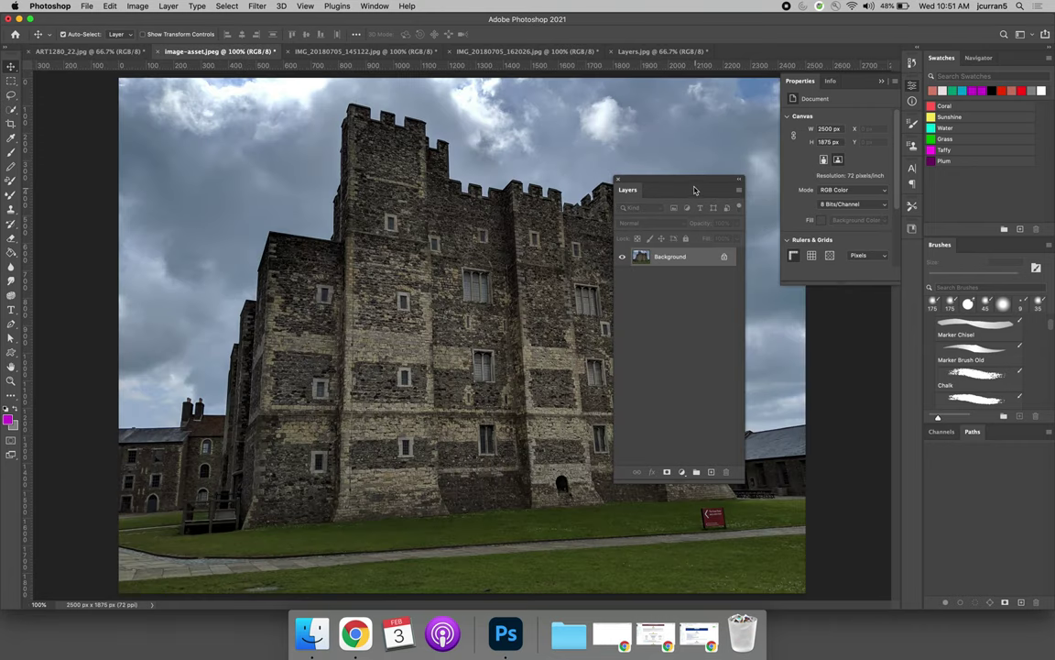
drag(630, 179, 854, 291)
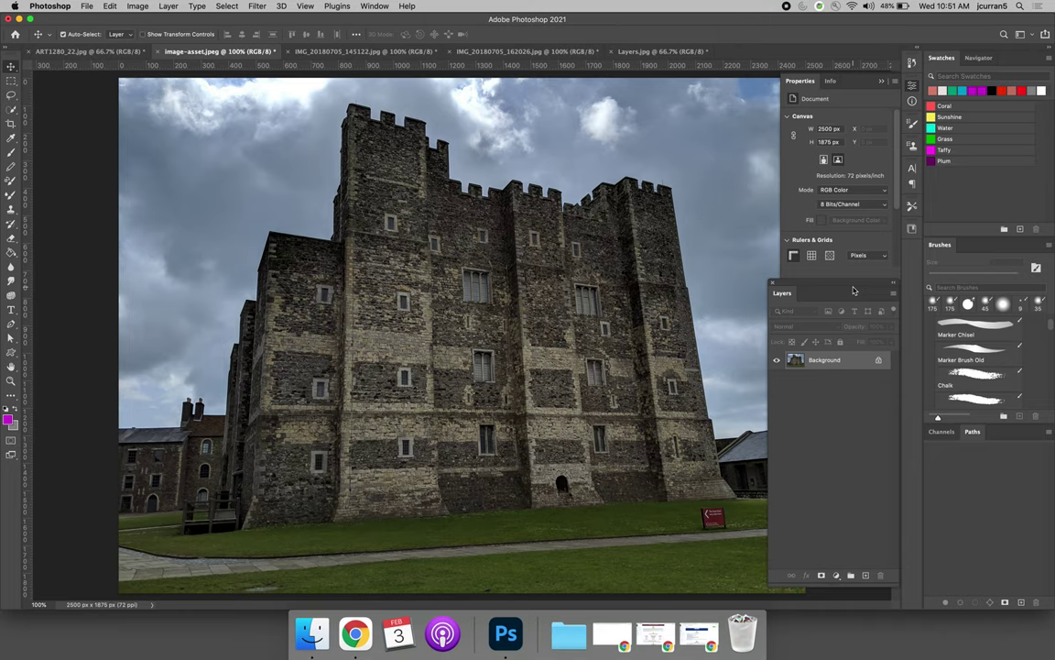
Step: Unlock the Background as Layer 0 and duplicate it as Layer 0 copy
alt+double_click(805, 359)
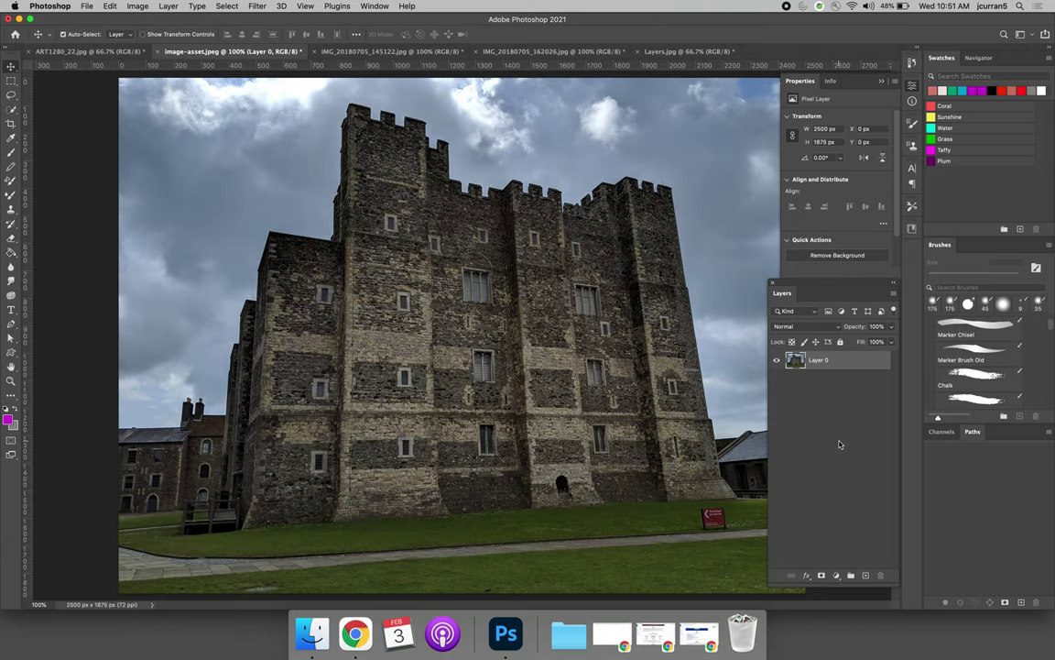
right_click(820, 364)
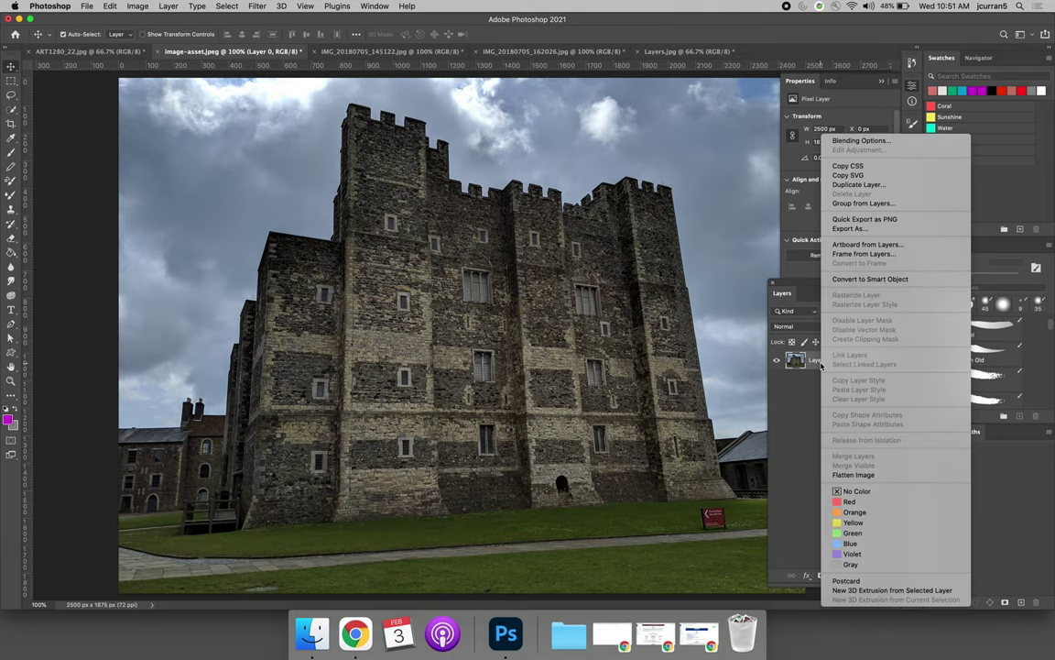
click(859, 184)
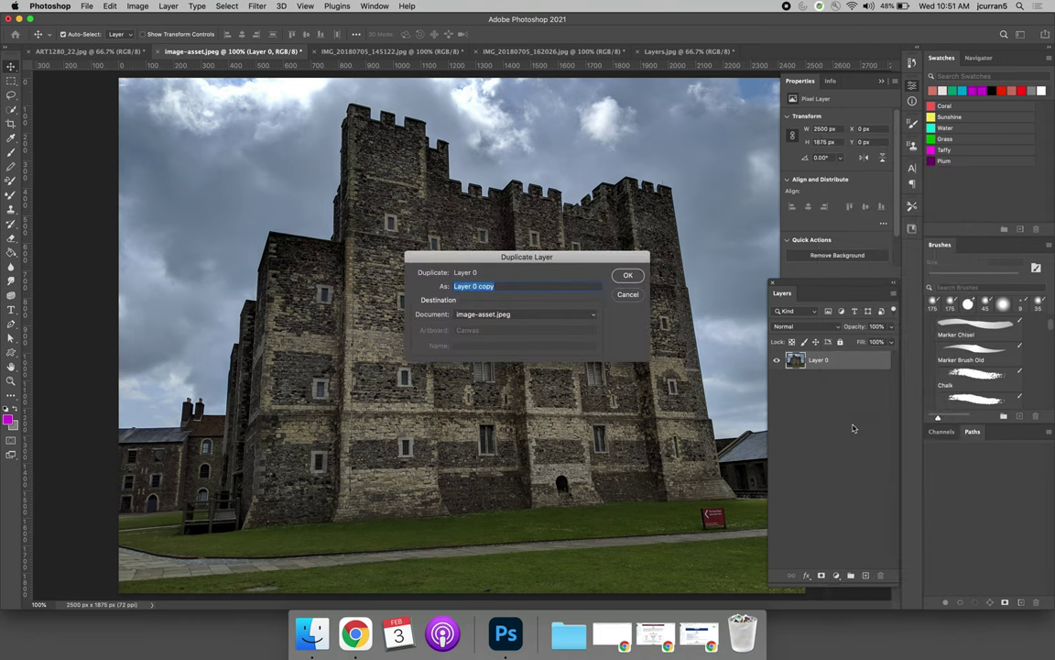
key(Return)
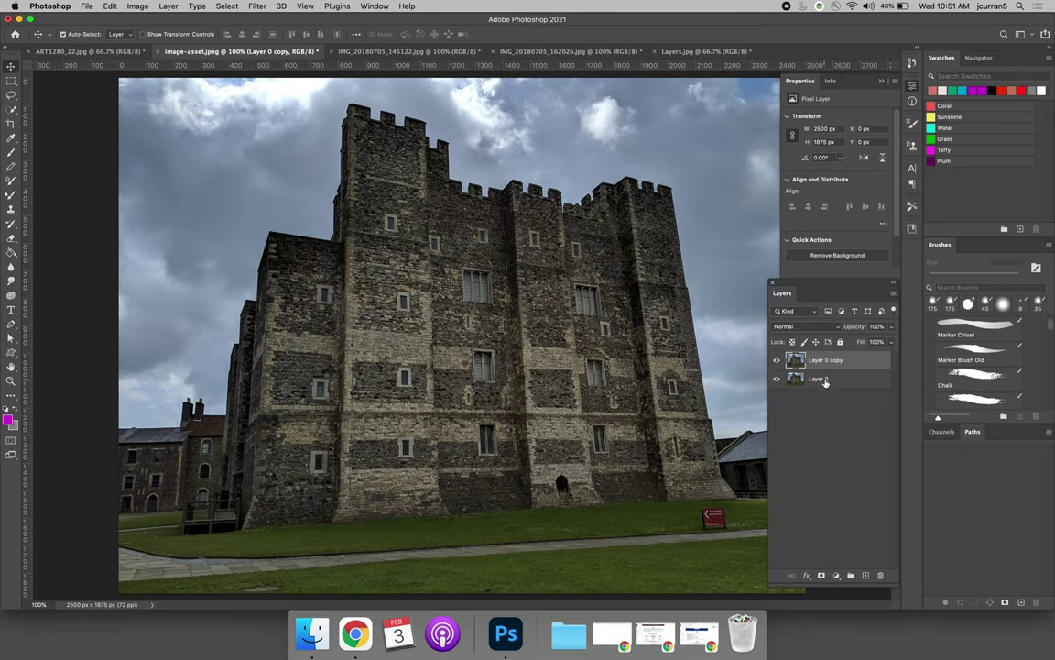
Step: Apply Hue/Saturation to Layer 0 copy with Hue −50 and Saturation −20
click(826, 376)
click(841, 361)
click(138, 6)
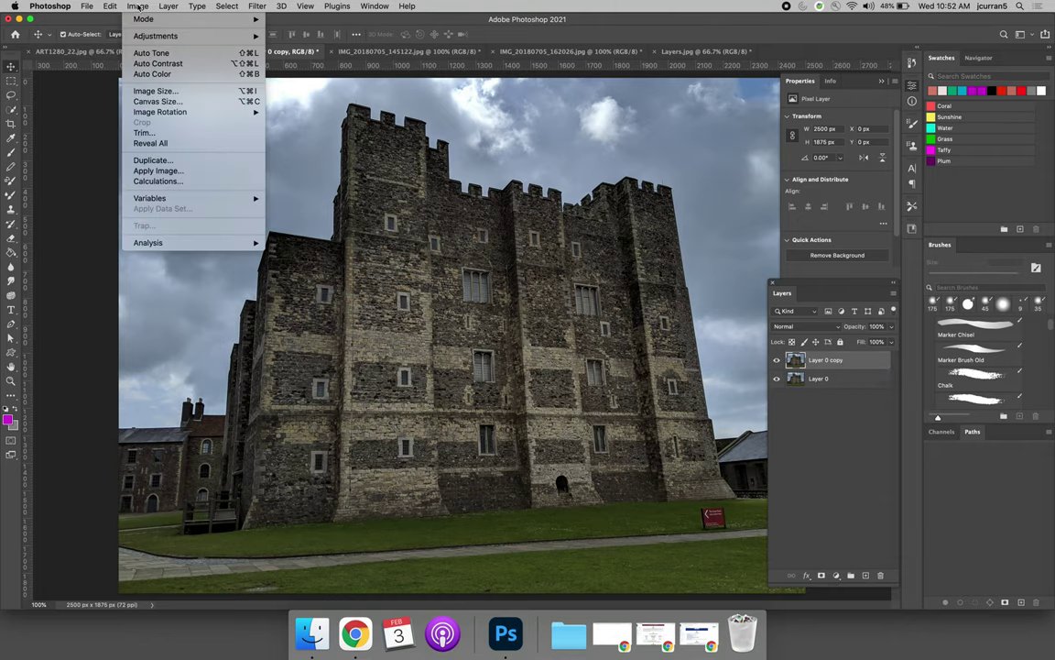
mouse_move(134, 35)
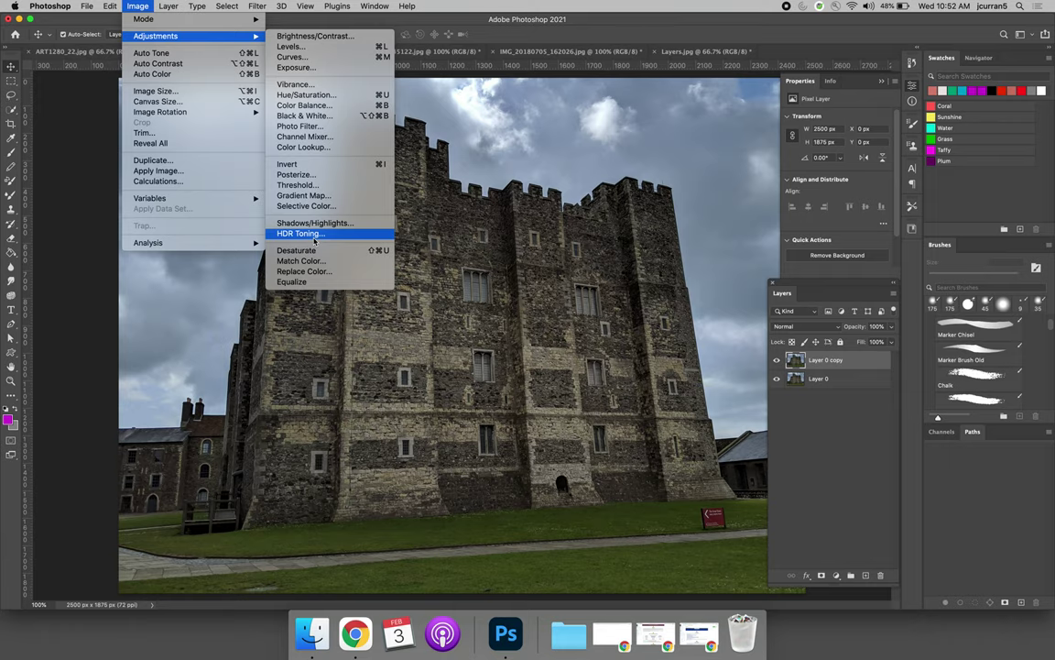
click(298, 96)
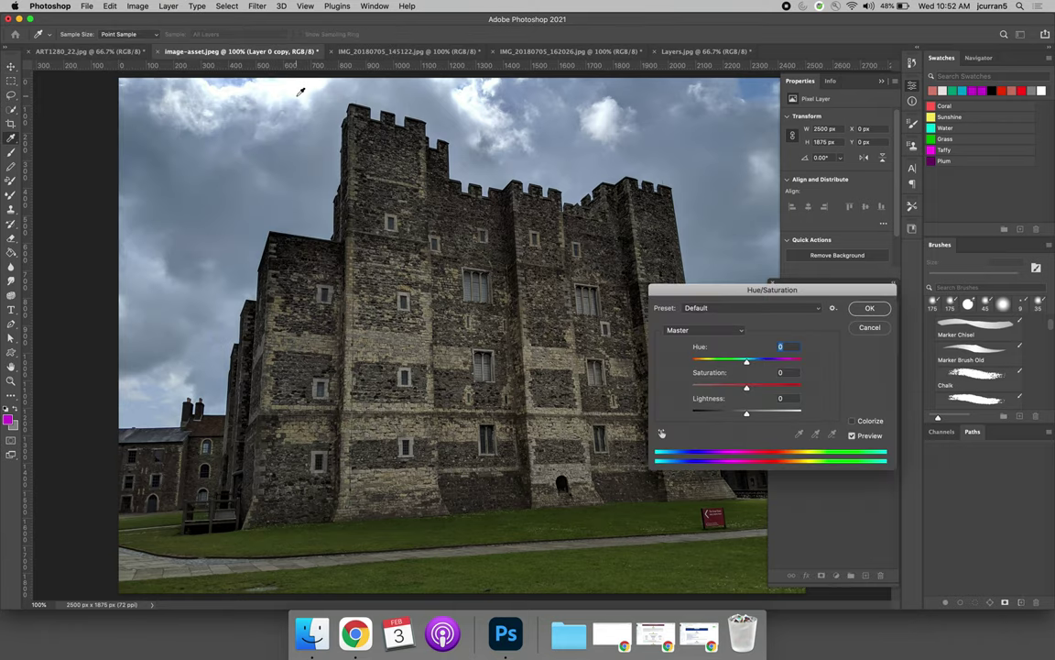
drag(844, 294, 560, 307)
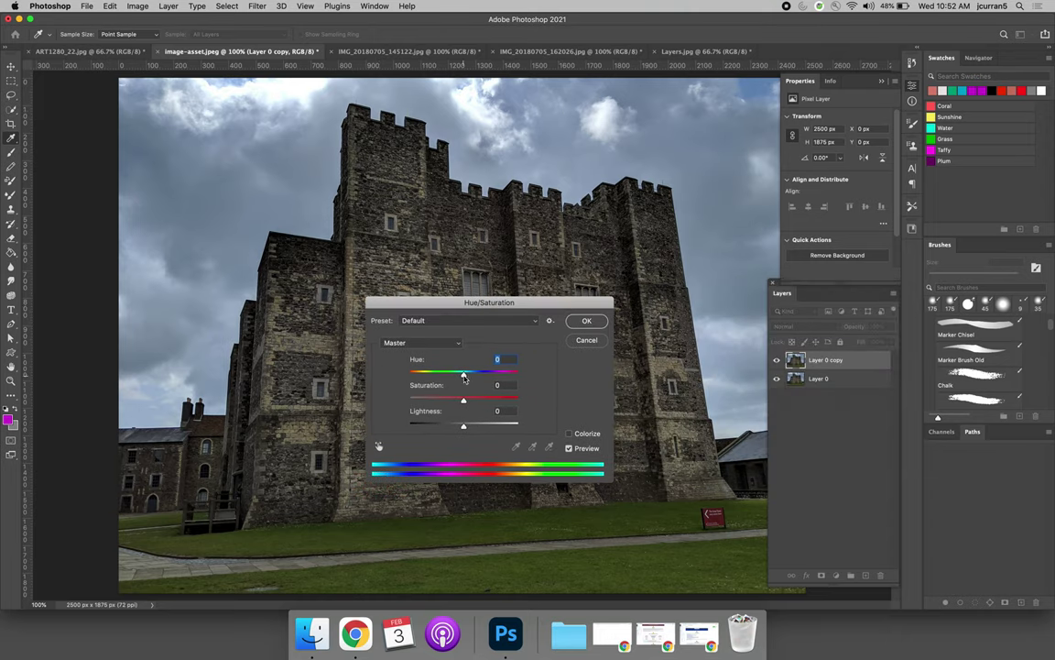
drag(464, 375, 438, 377)
drag(492, 303, 630, 329)
drag(628, 426, 598, 427)
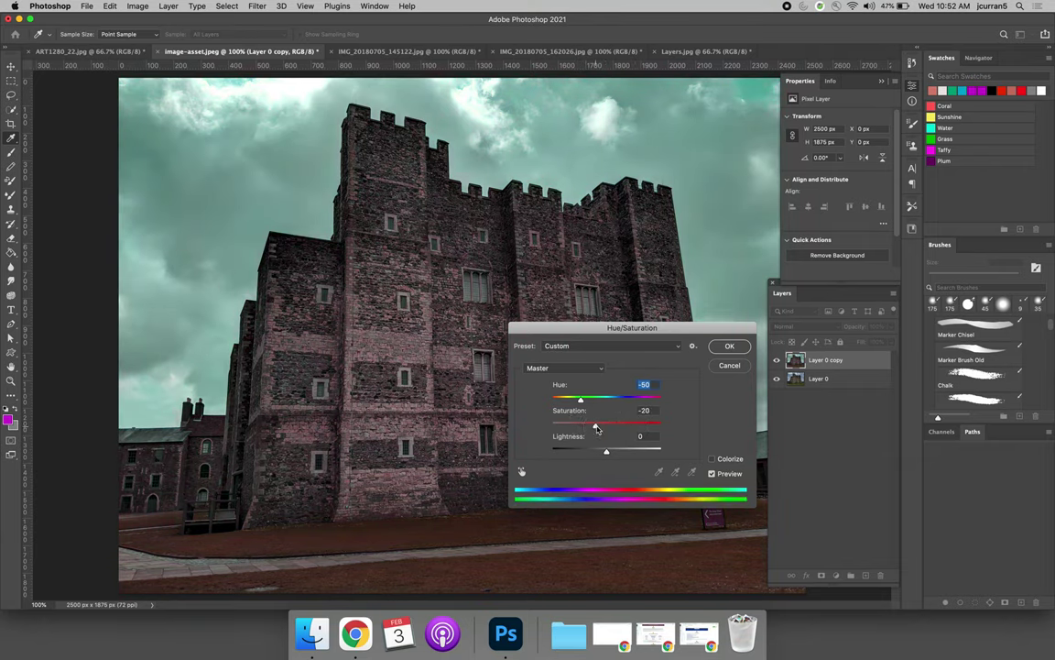
click(730, 348)
key(v)
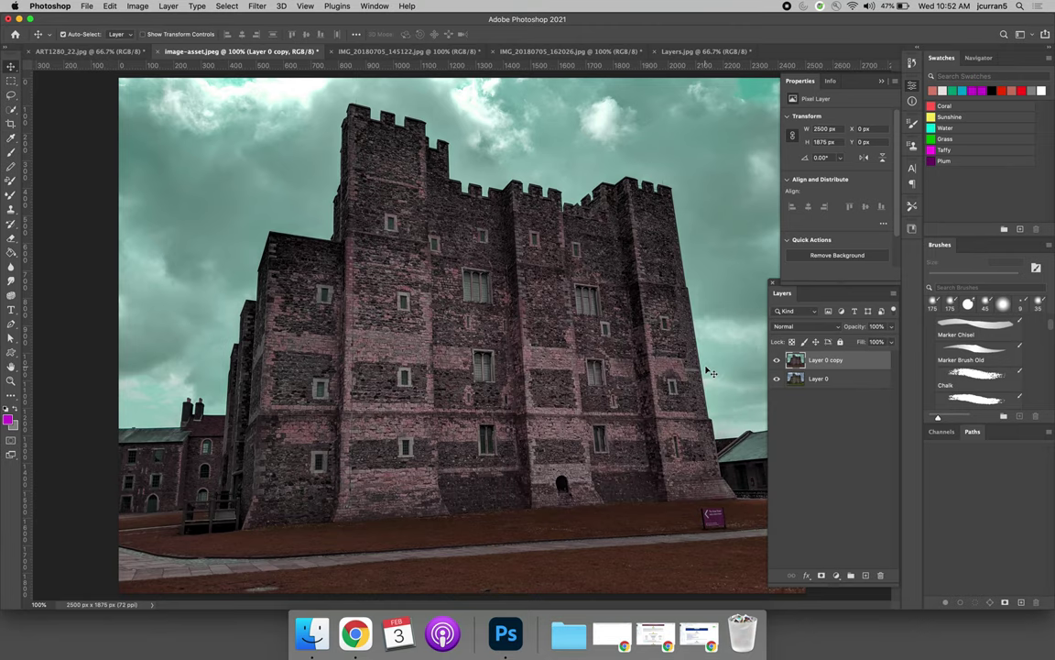
Step: Delete Layer 0 copy so the castle returns to its original colours
click(882, 575)
key(Return)
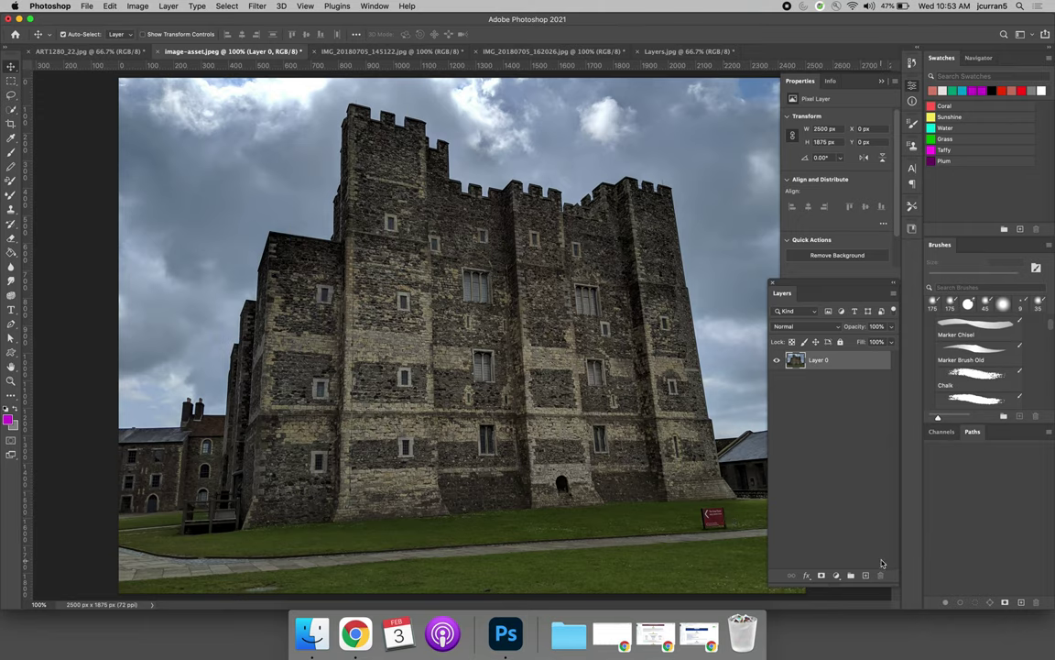
Step: Convert Layer 0 into an embedded smart object (Layer 0.psb)
right_click(820, 362)
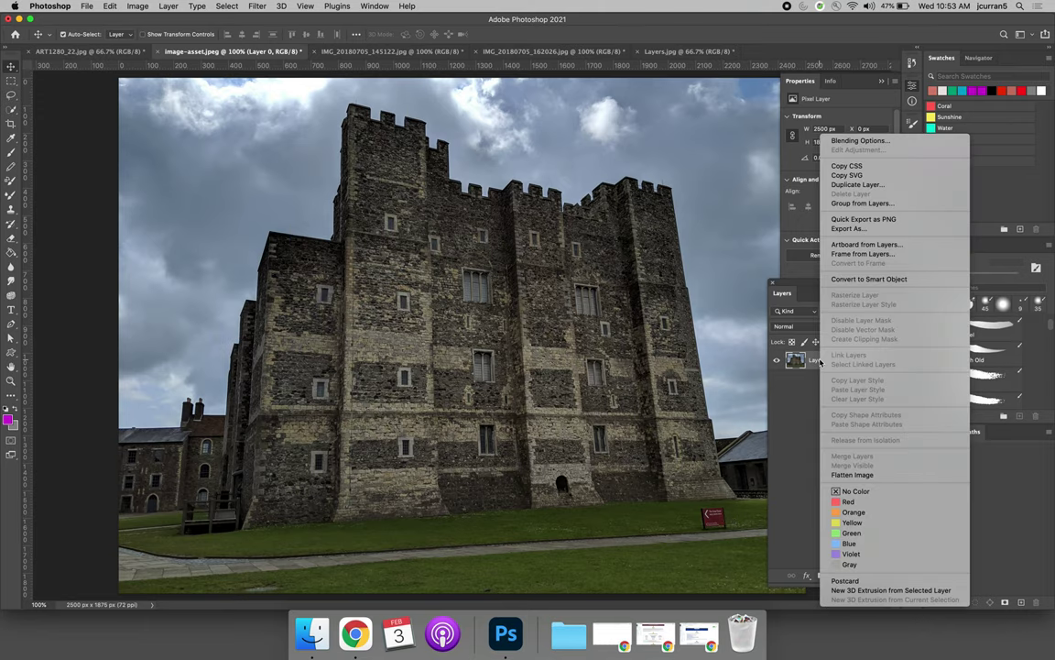
click(887, 280)
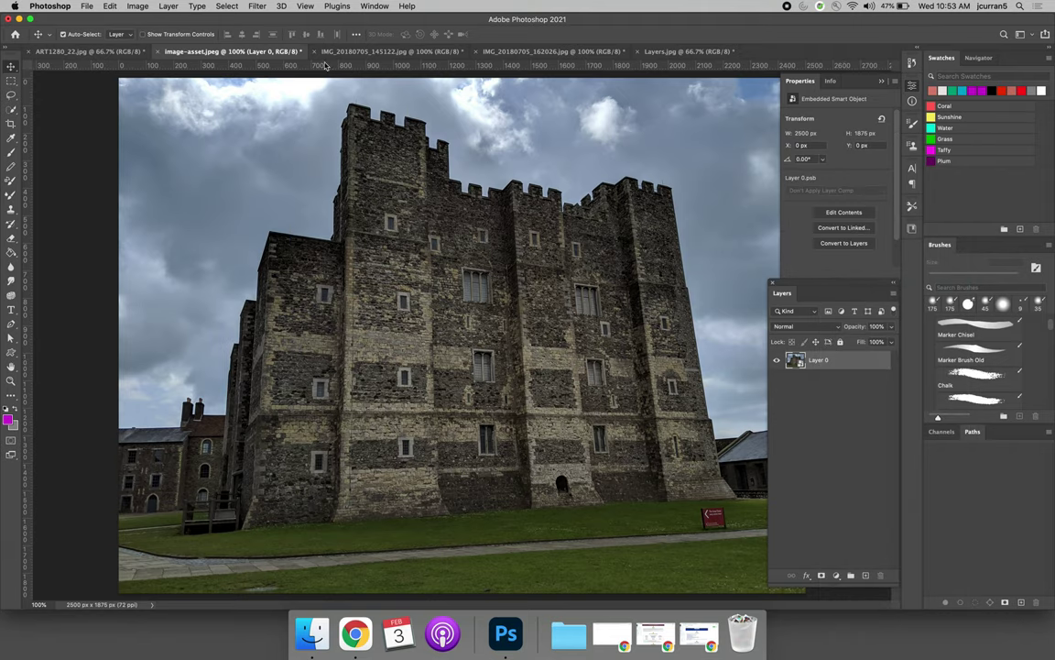
click(137, 6)
mouse_move(138, 36)
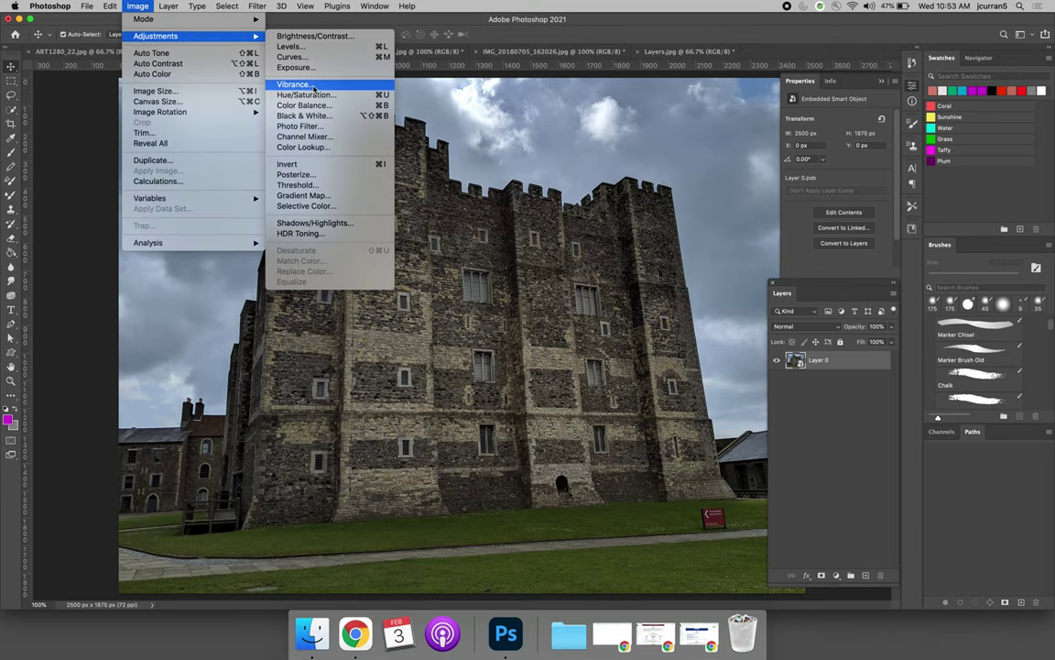
Step: Apply a Levels smart filter of 16, 1.55 and 247 to Layer 0, then deselect it
click(295, 45)
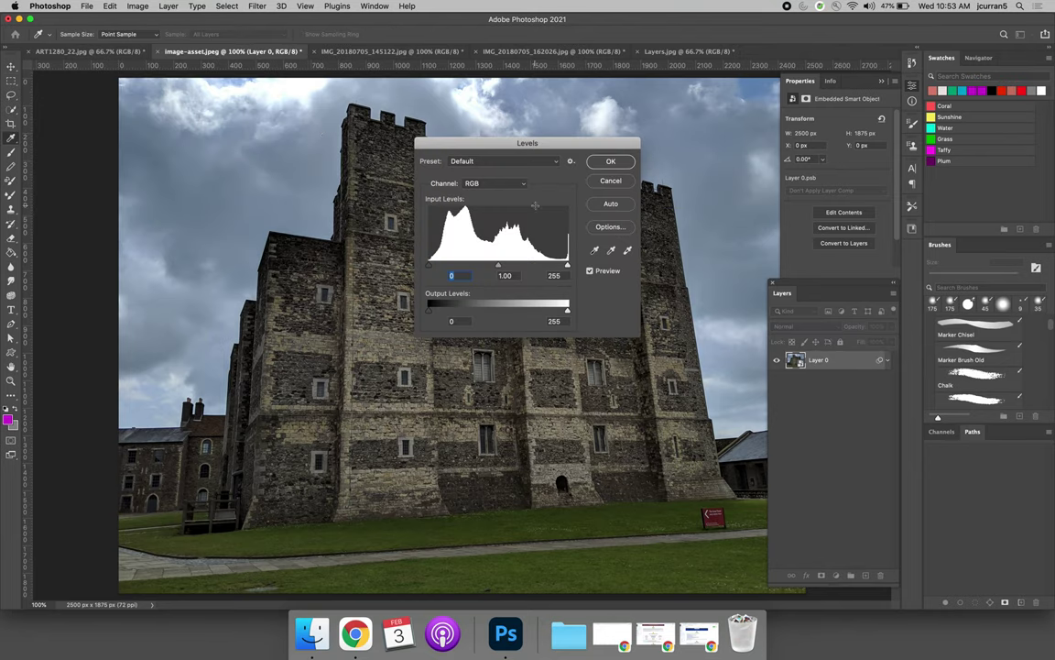
drag(526, 144, 518, 345)
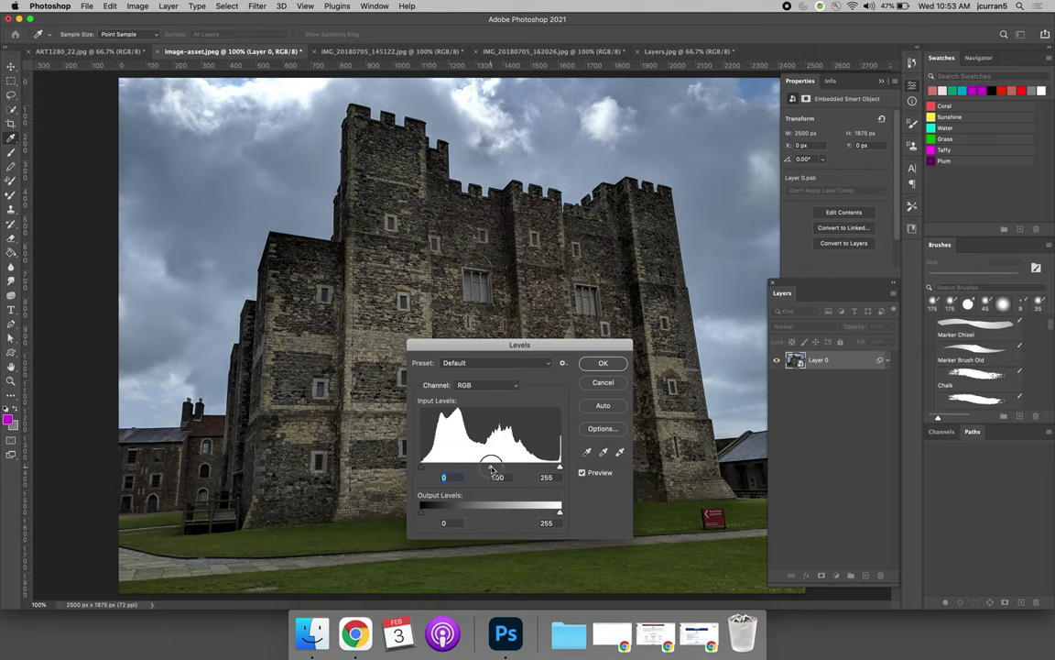
drag(487, 469, 469, 469)
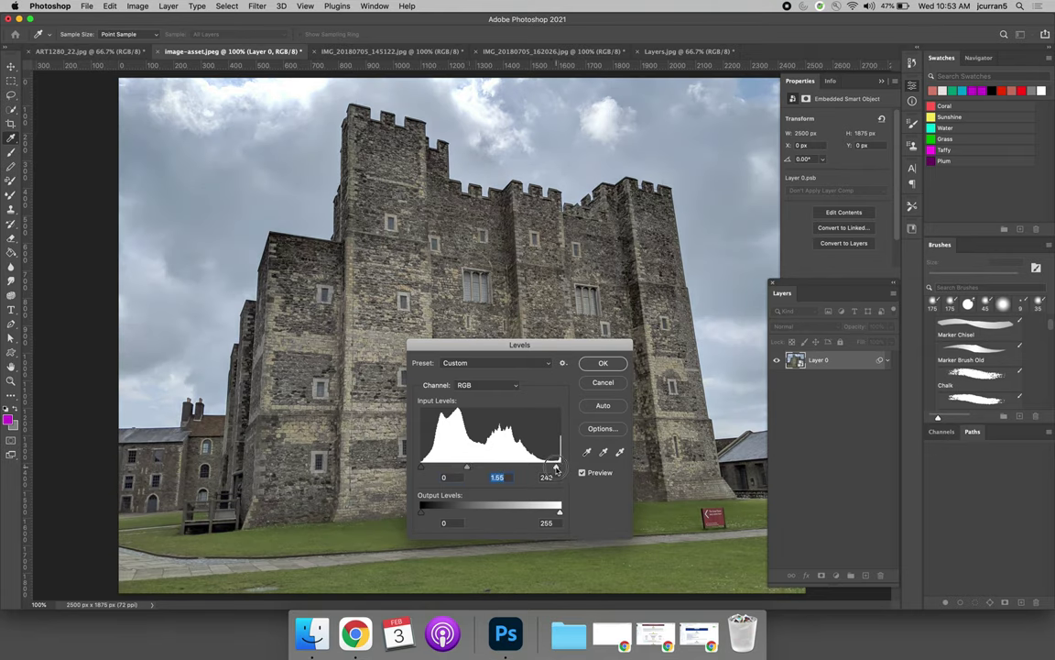
drag(560, 468, 555, 468)
drag(421, 468, 430, 470)
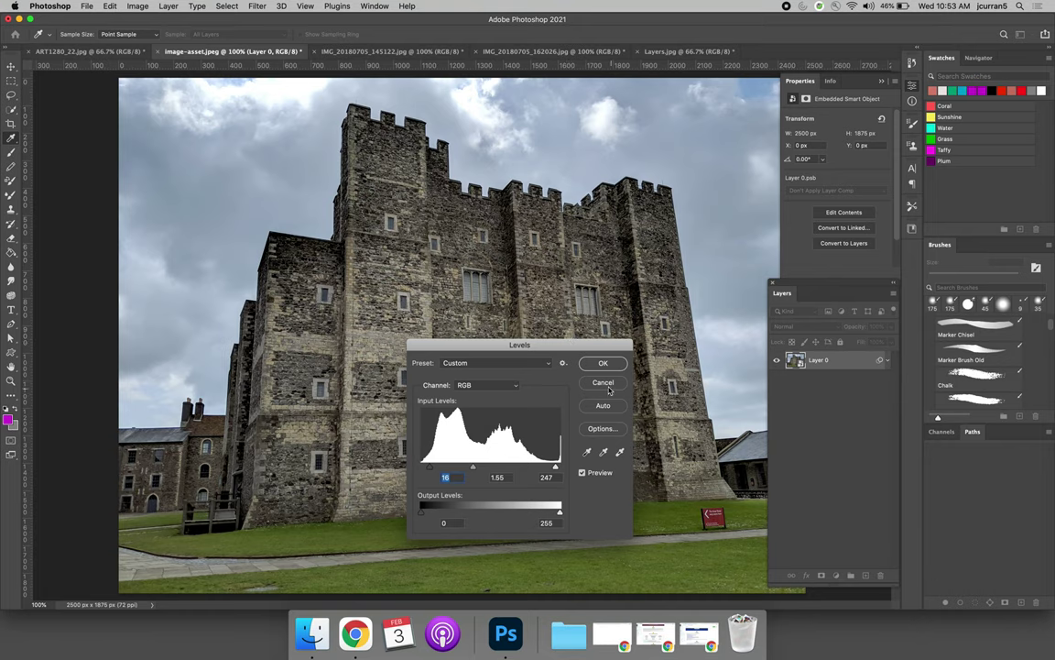
click(603, 363)
click(869, 490)
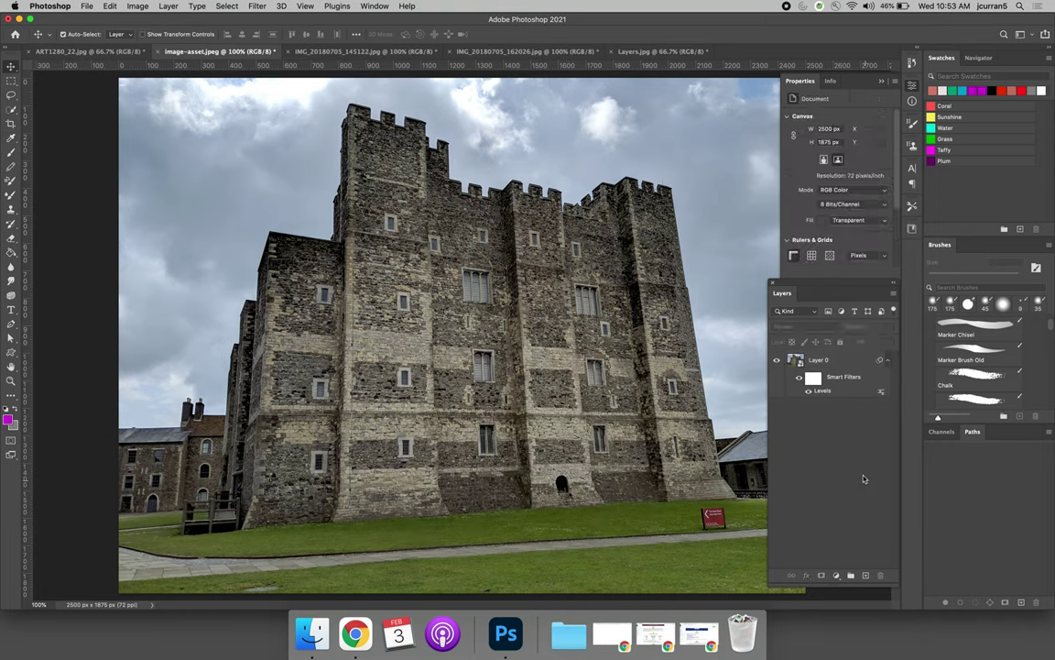
Step: Toggle the Levels smart filter off and on repeatedly to compare the castle before and after
click(800, 378)
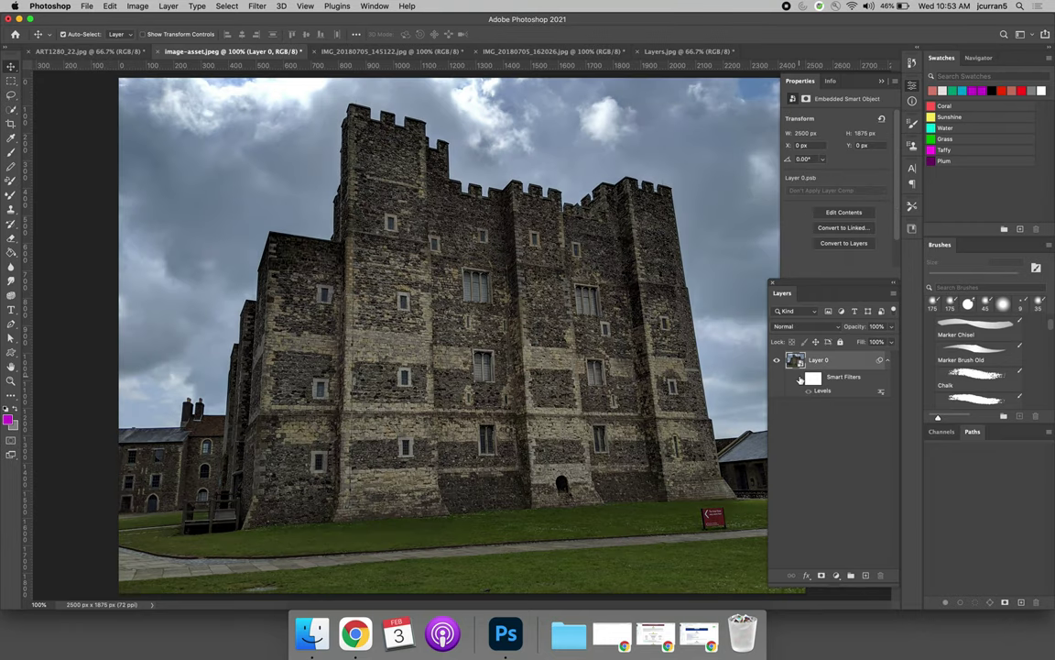
click(800, 379)
click(800, 378)
click(800, 378)
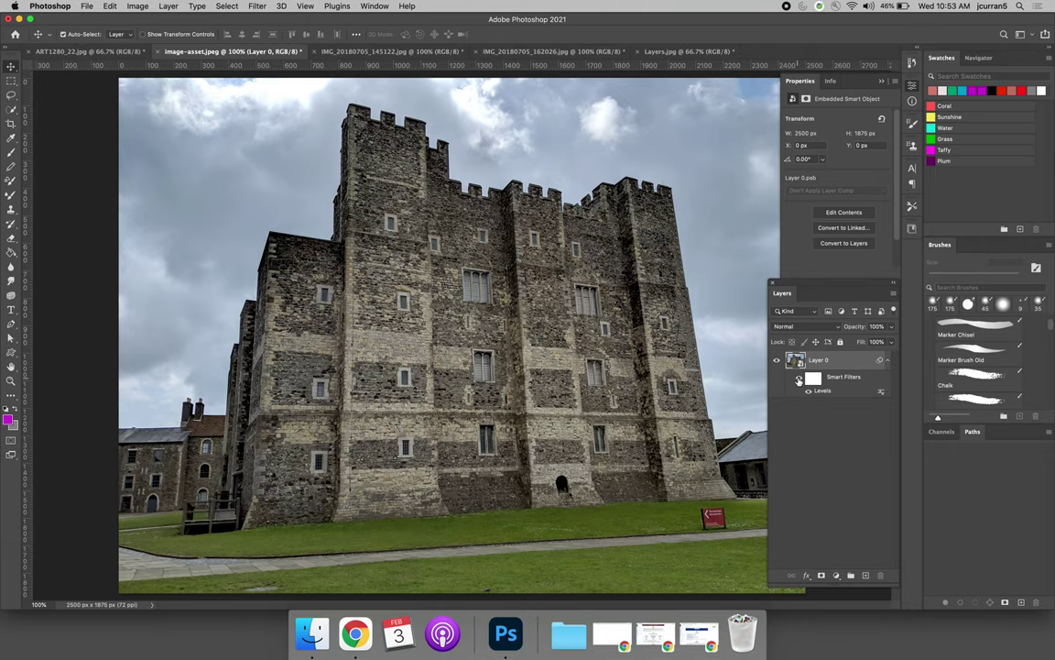
click(799, 381)
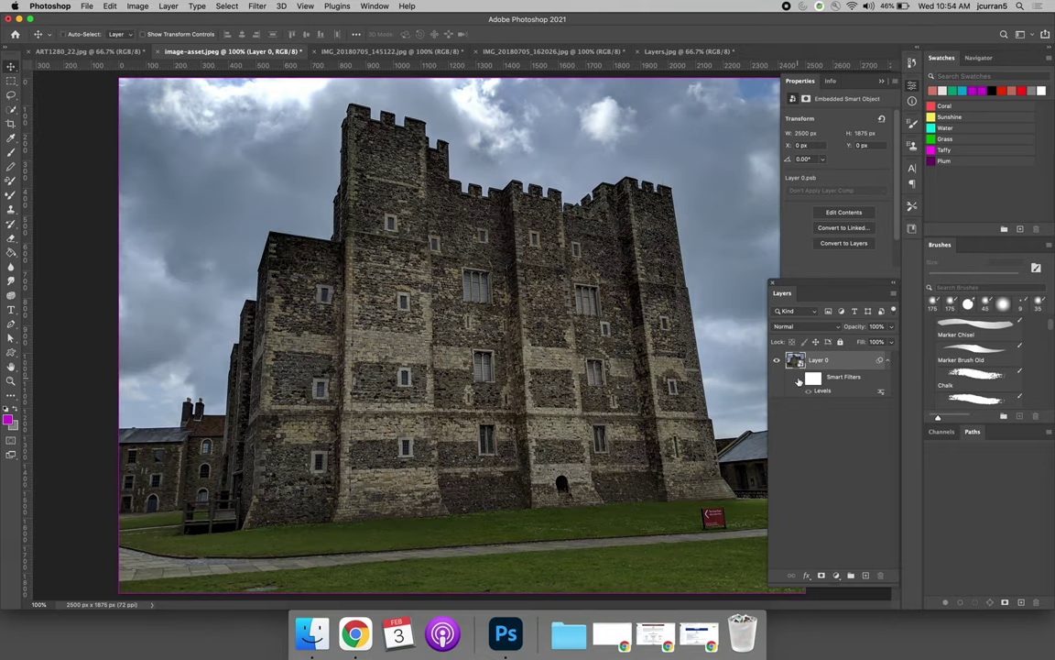
click(799, 381)
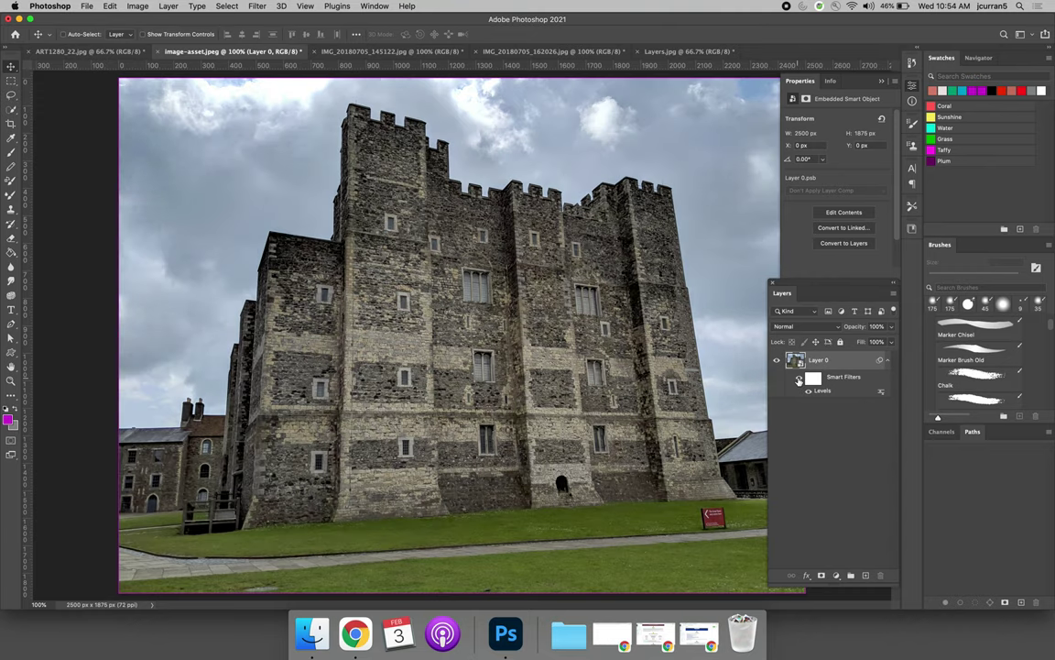
click(799, 381)
click(799, 381)
click(799, 381)
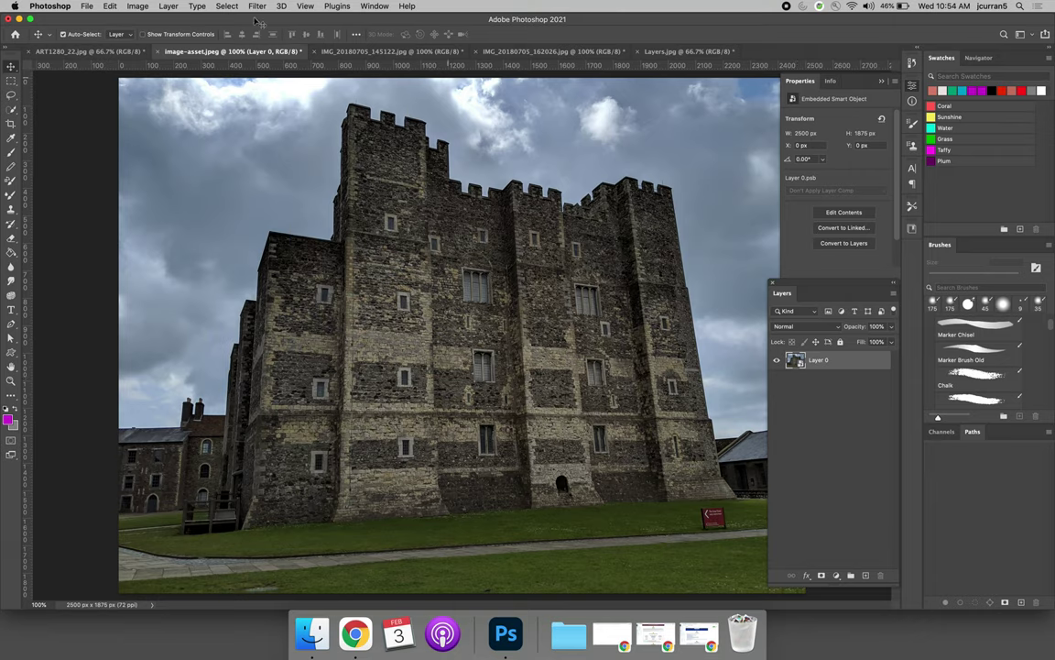
Step: Reopen Levels for Layer 0 and test black and white input points, leaving black at 18
click(137, 6)
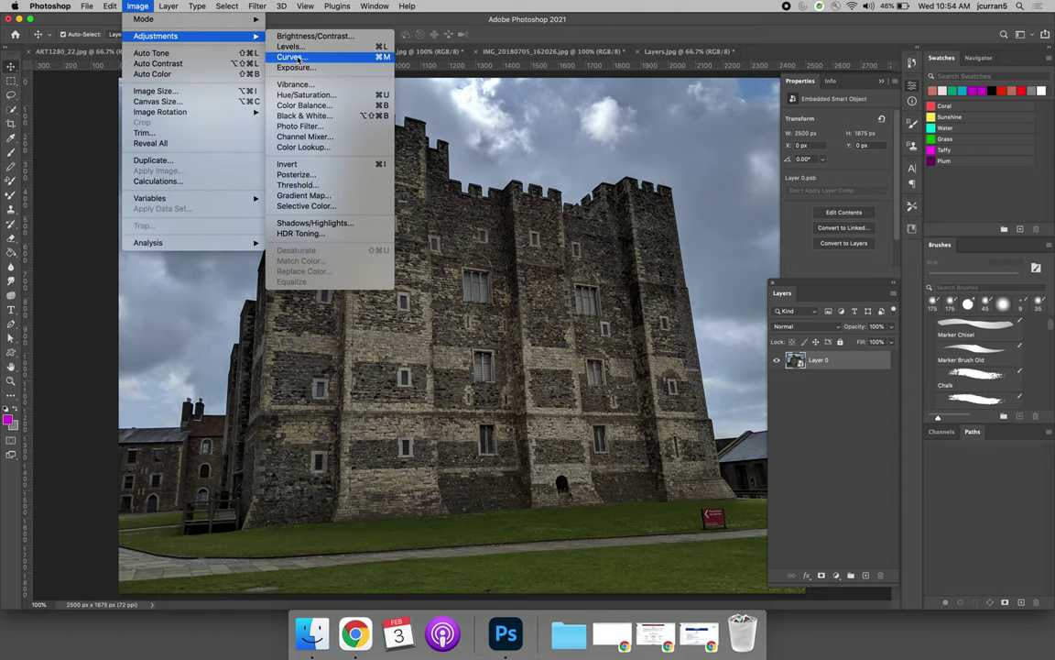
click(550, 270)
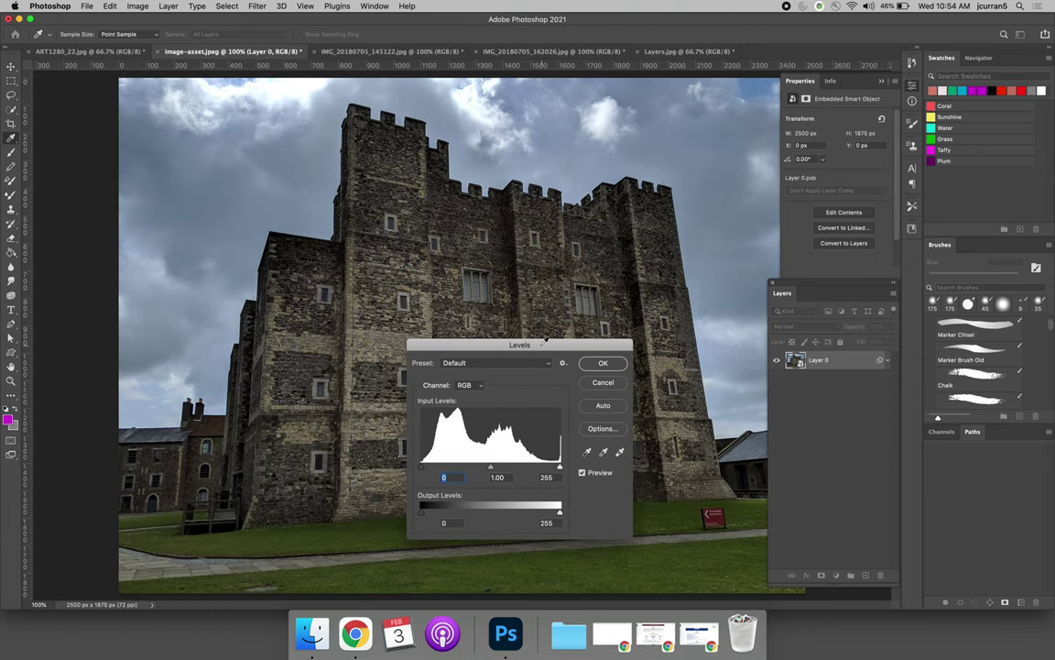
drag(538, 350, 285, 228)
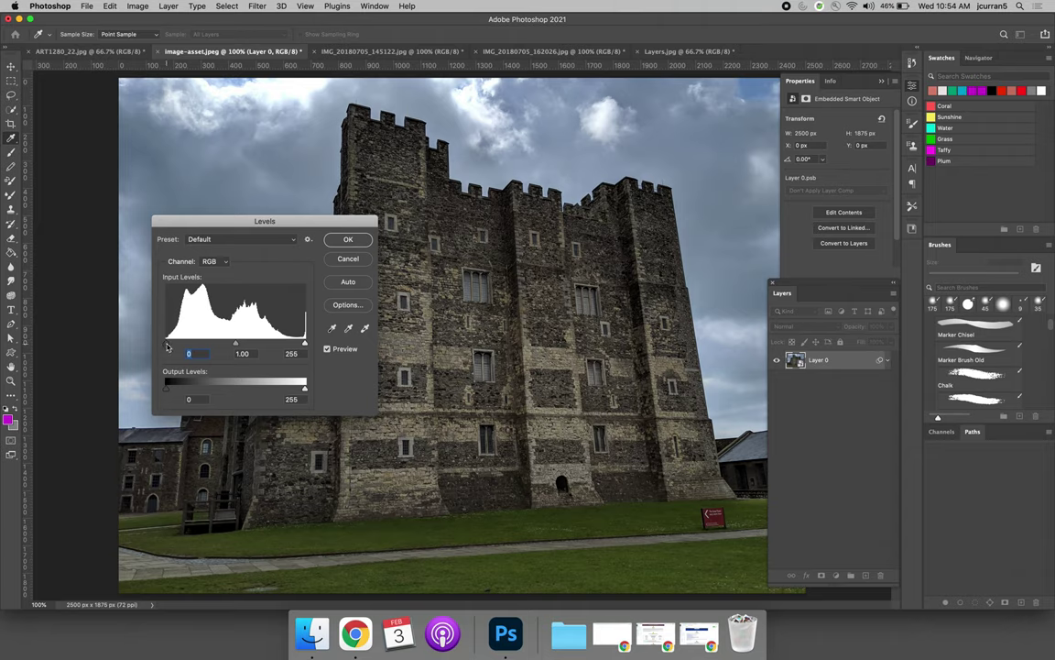
drag(167, 345, 209, 347)
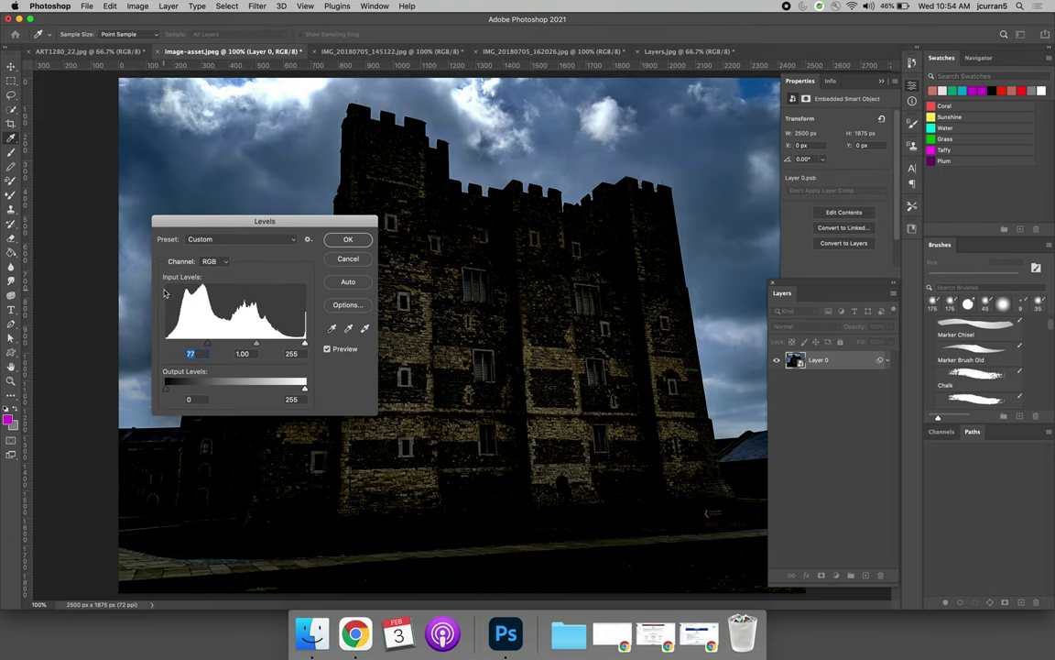
drag(208, 346, 148, 311)
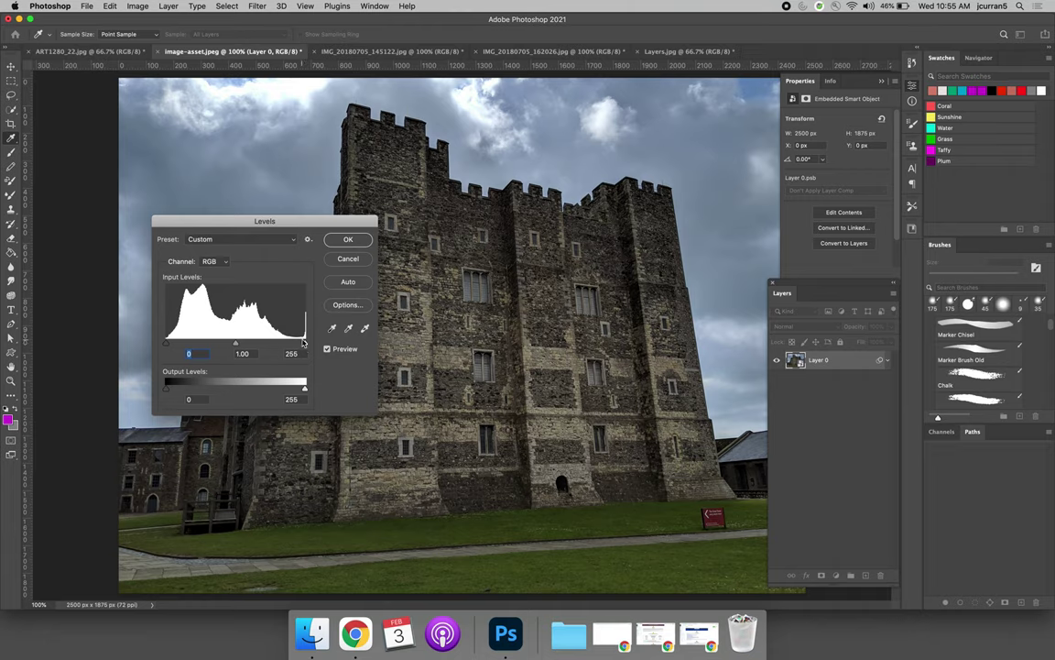
mouse_move(306, 345)
mouse_down()
mouse_move(237, 342)
mouse_move(325, 346)
mouse_up()
Step: Experiment with the Levels sliders, settling on black 18, midtone 1.51 and white 245
drag(166, 346, 176, 349)
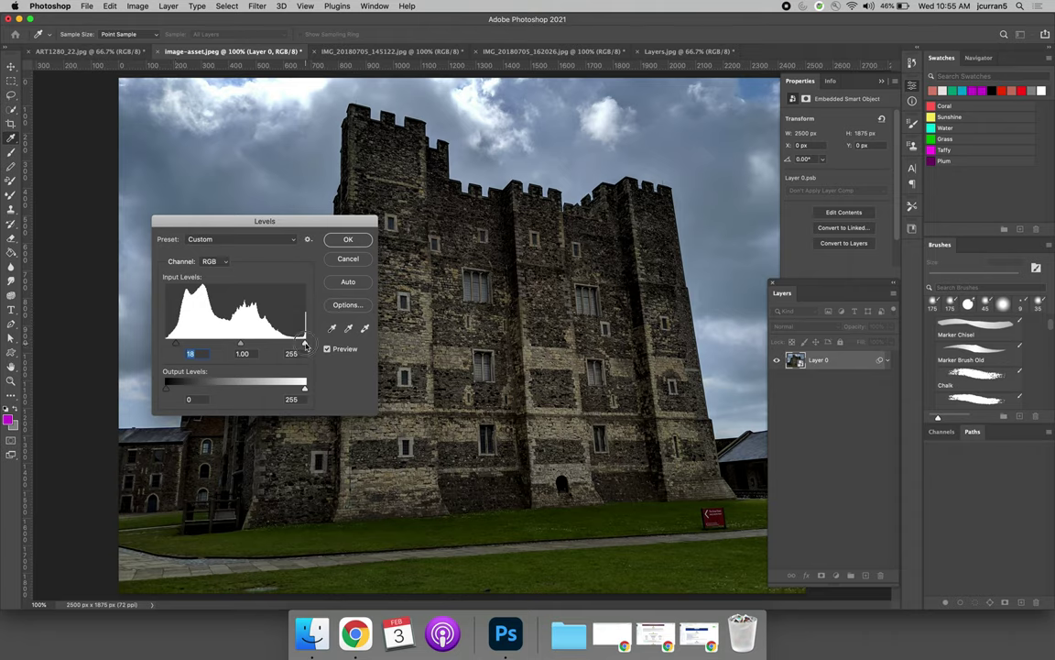
drag(306, 344, 281, 346)
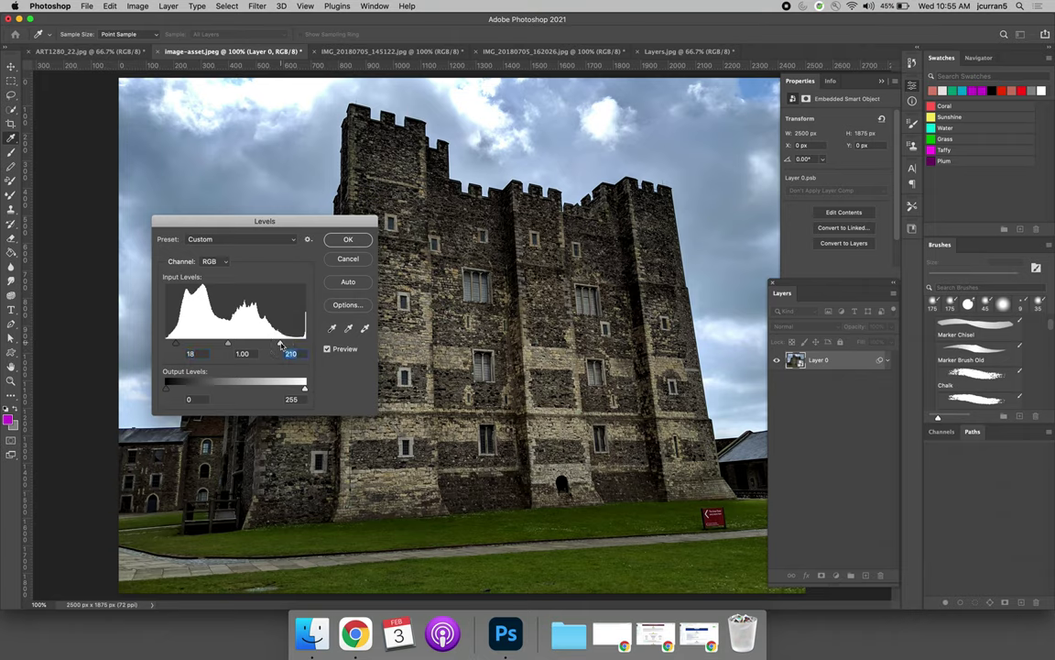
drag(280, 345, 292, 345)
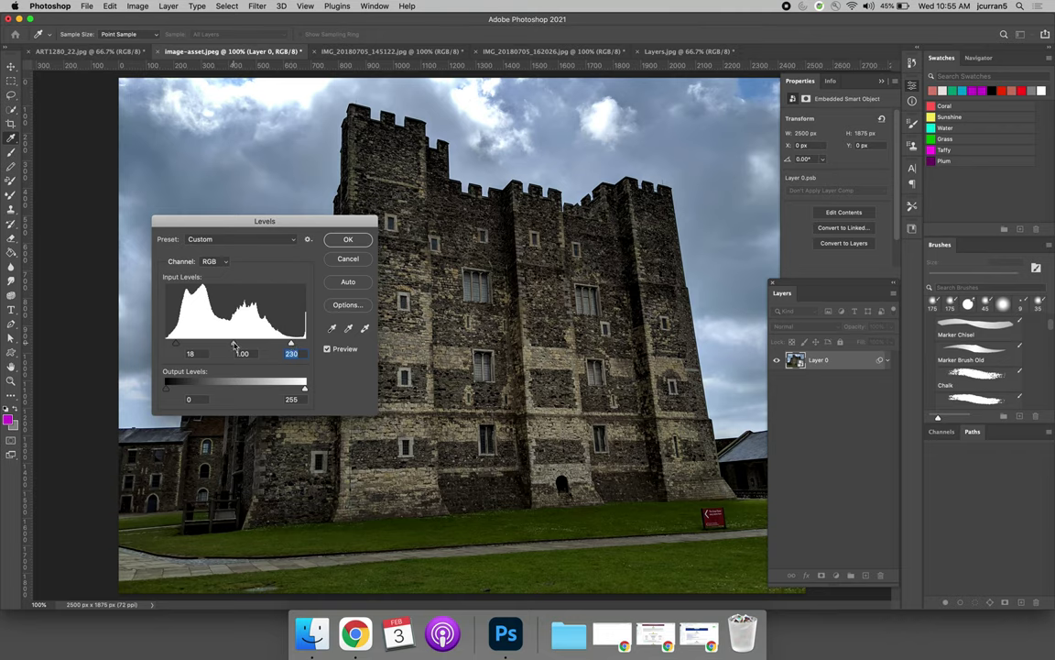
mouse_move(233, 345)
mouse_down()
mouse_move(264, 344)
mouse_move(236, 345)
mouse_up()
drag(235, 344, 207, 341)
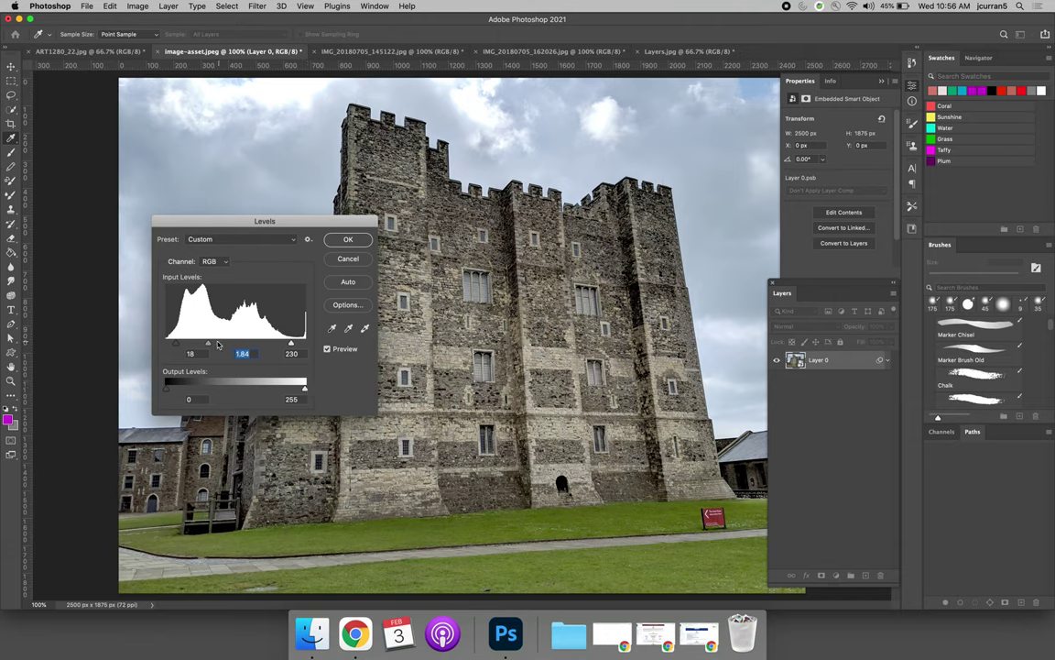
drag(208, 343, 217, 345)
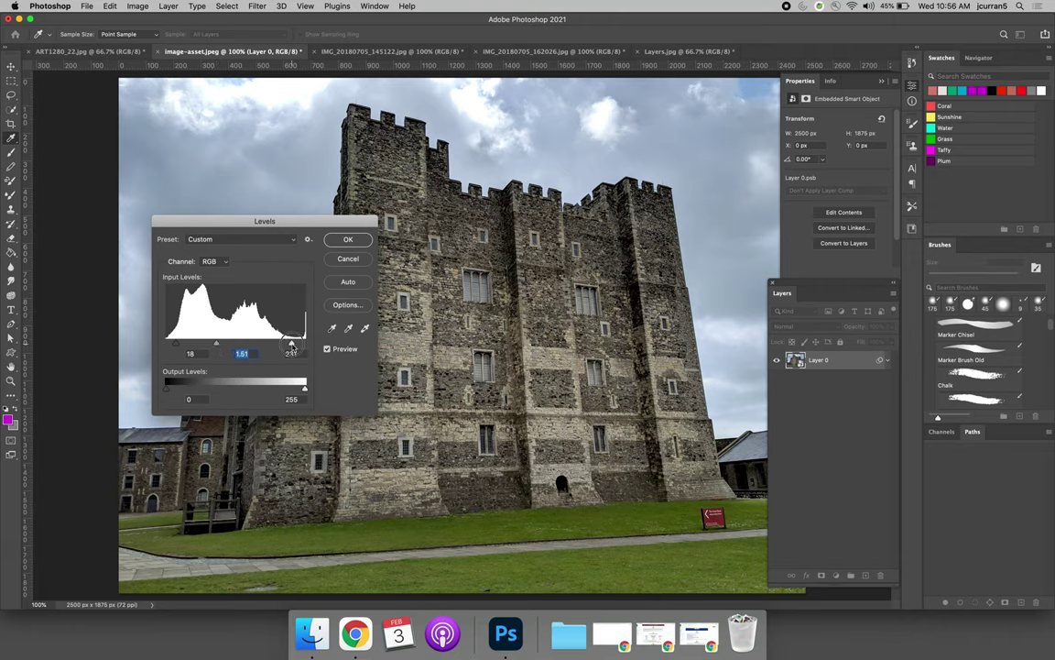
drag(290, 342, 299, 347)
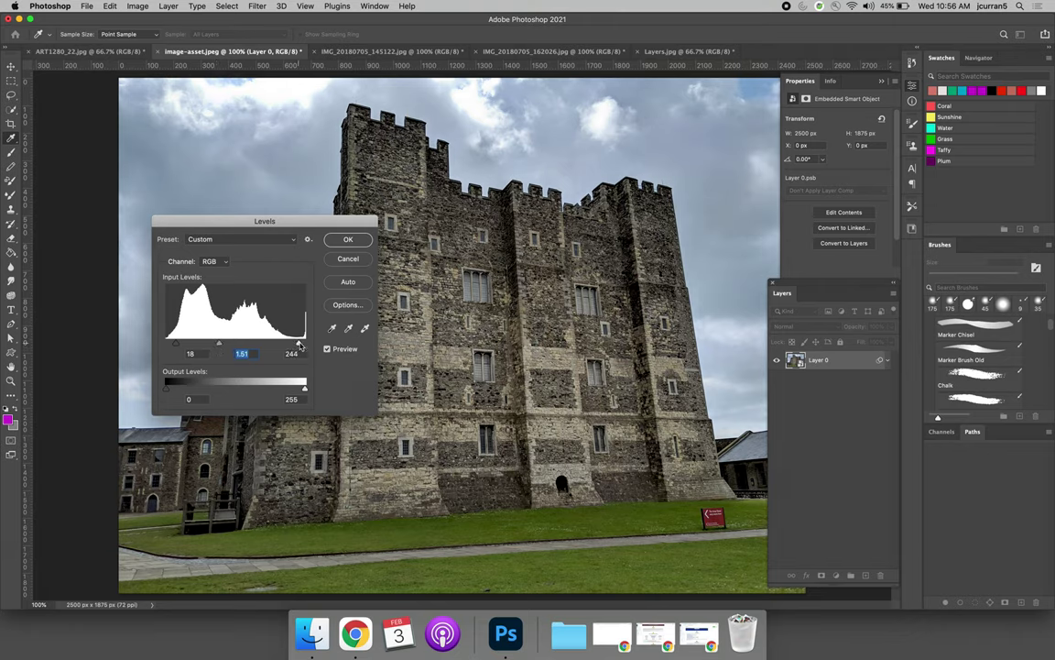
Step: Apply Levels (18, 1.51, 245) as a smart filter on the castle and toggle it to compare
click(348, 239)
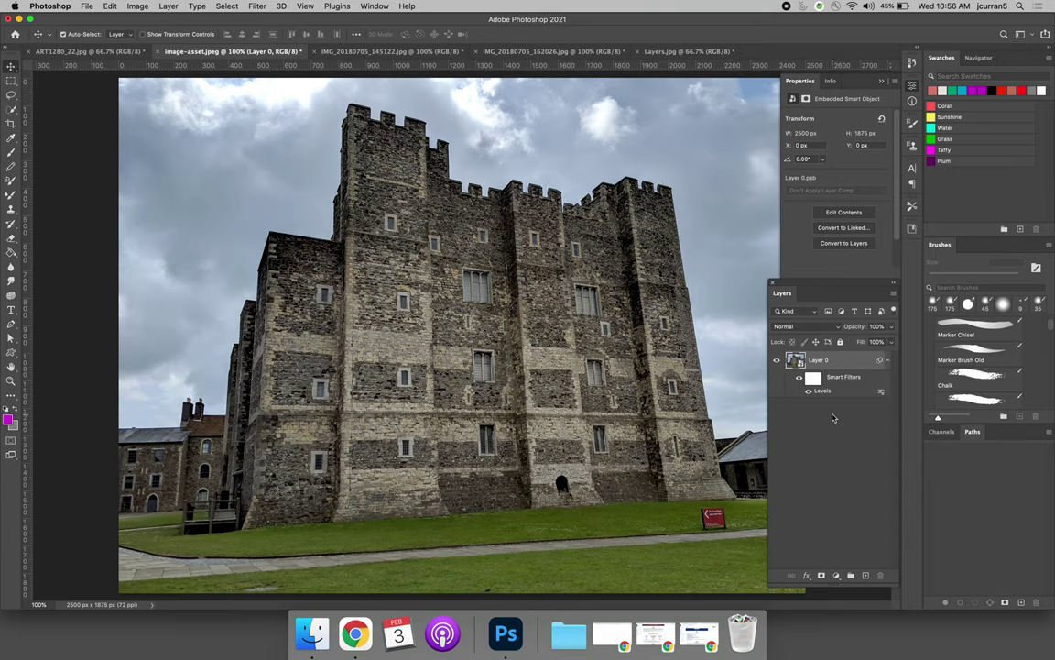
click(799, 378)
click(799, 378)
click(799, 380)
click(799, 380)
click(799, 380)
click(799, 380)
click(799, 380)
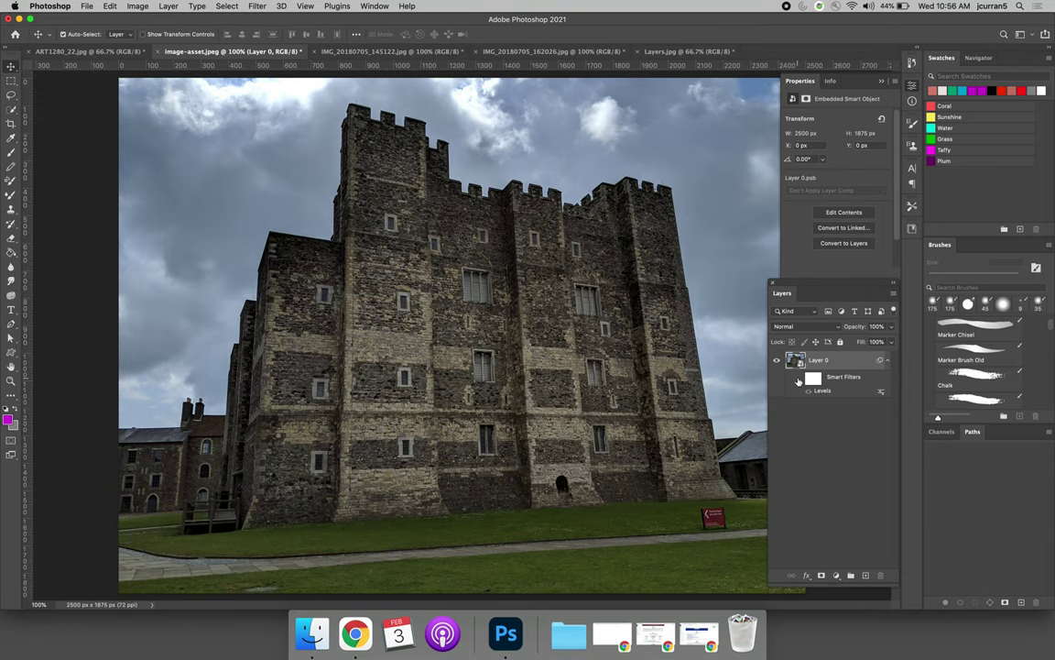
Step: Switch to IMG_20180705_145122.jpg fitted in view, float the Layers panel, and list new adjustment layers
click(376, 53)
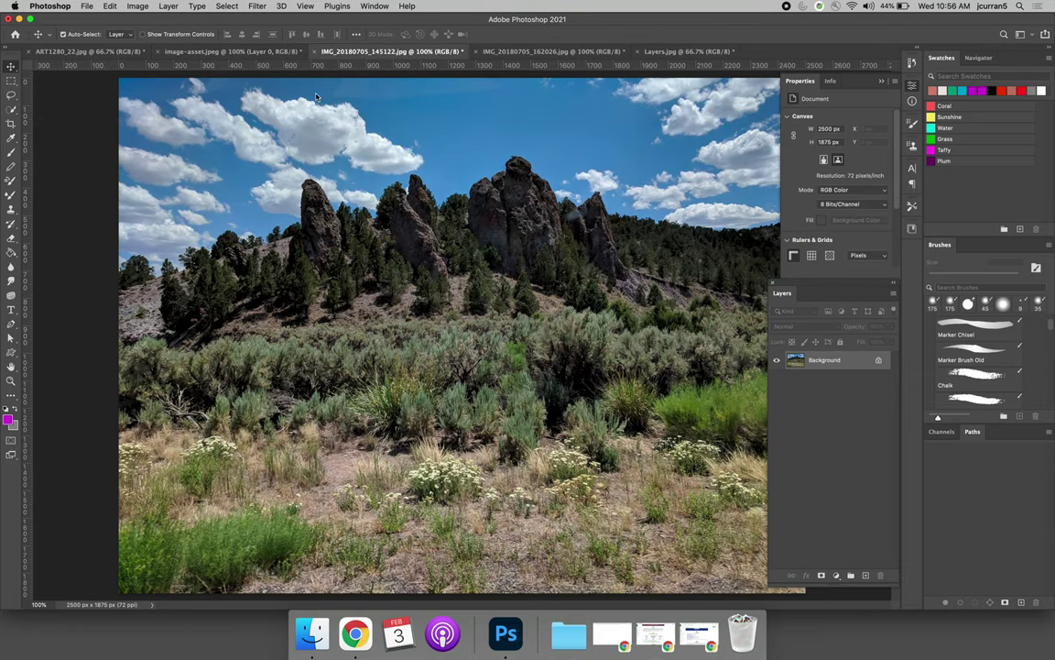
key(super+minus)
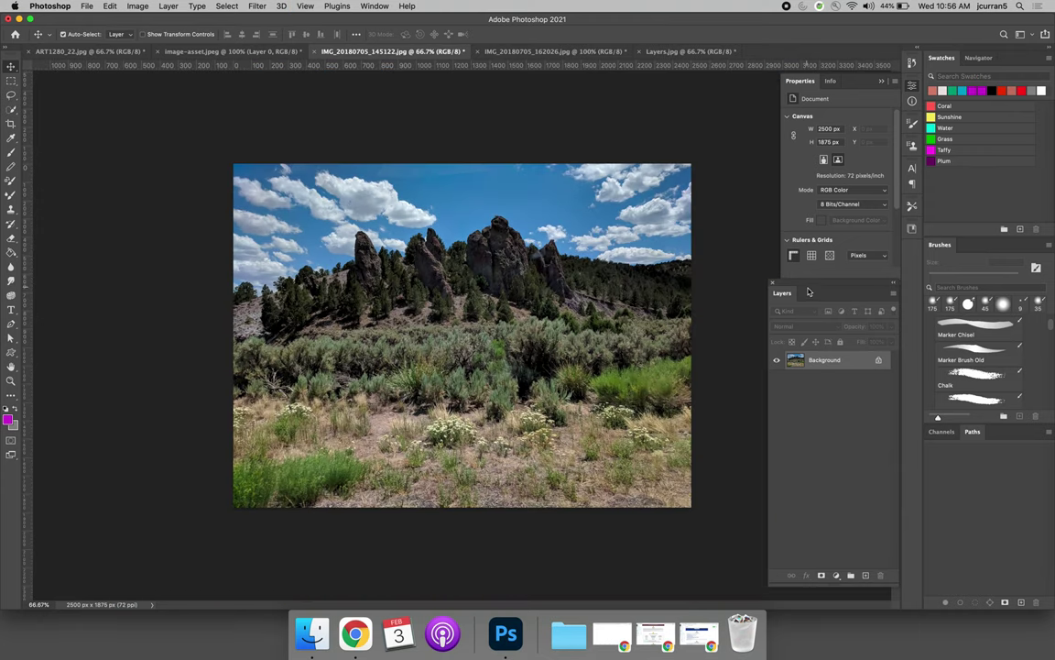
drag(806, 285, 660, 115)
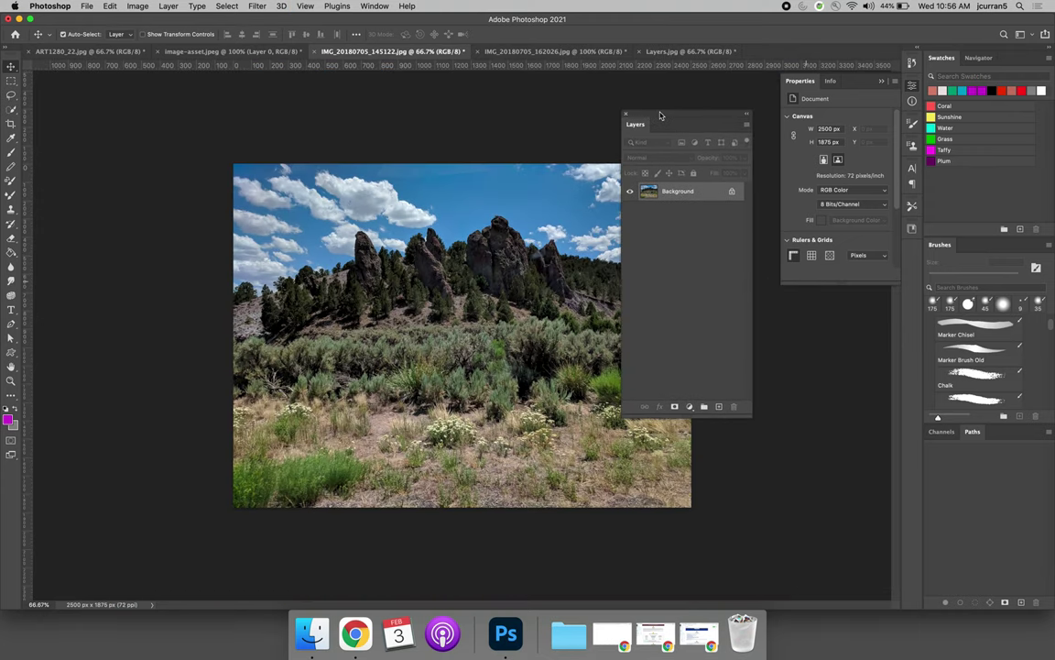
click(690, 407)
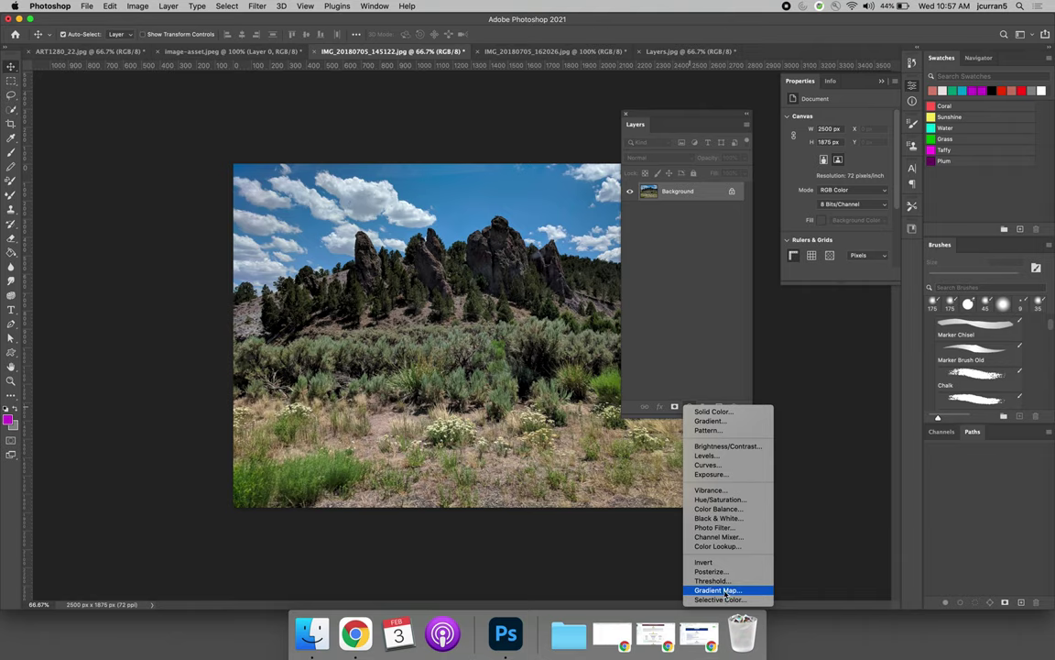
Step: Add a Gradient Map adjustment layer and move the Layers and Properties panels off the photo
click(726, 592)
drag(699, 109, 167, 136)
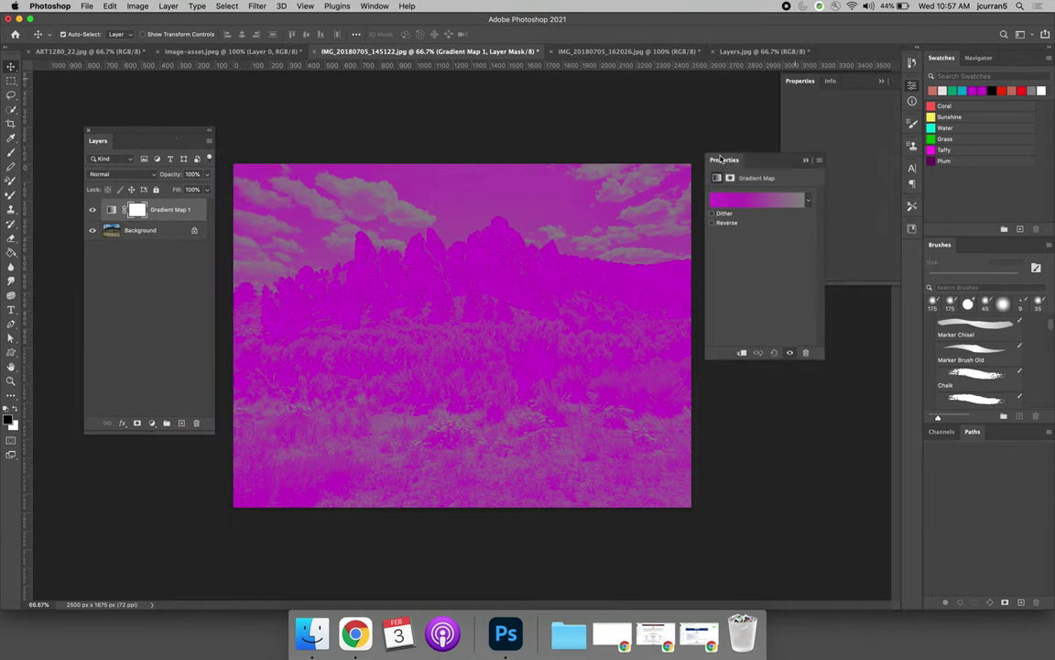
drag(784, 153, 785, 129)
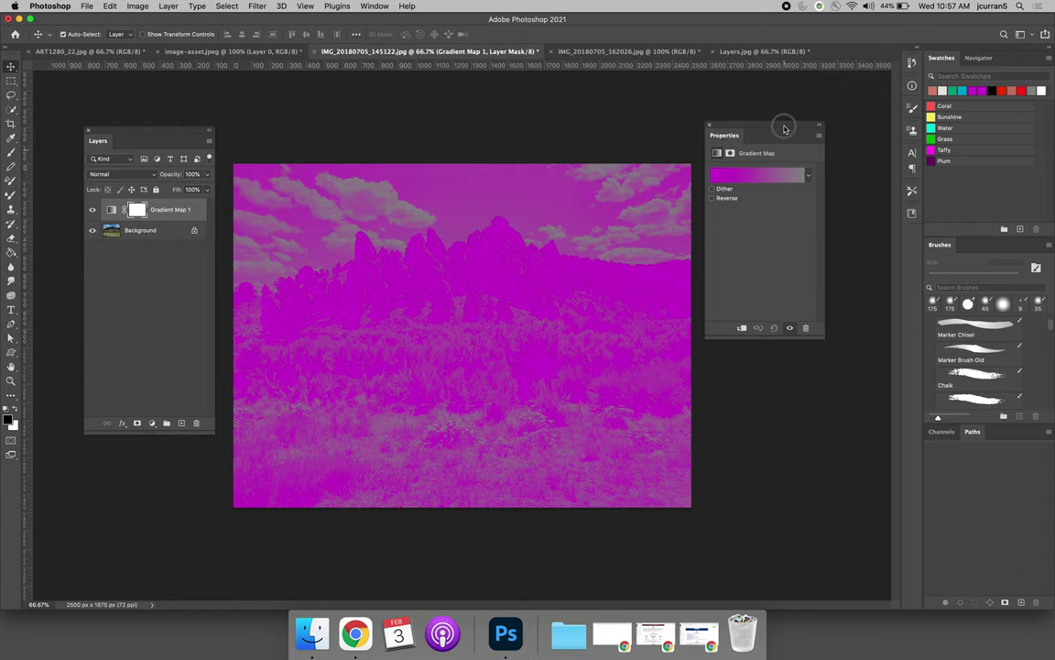
Step: Try several green presets, then settle on a teal-blue gradient with Reverse enabled
click(808, 175)
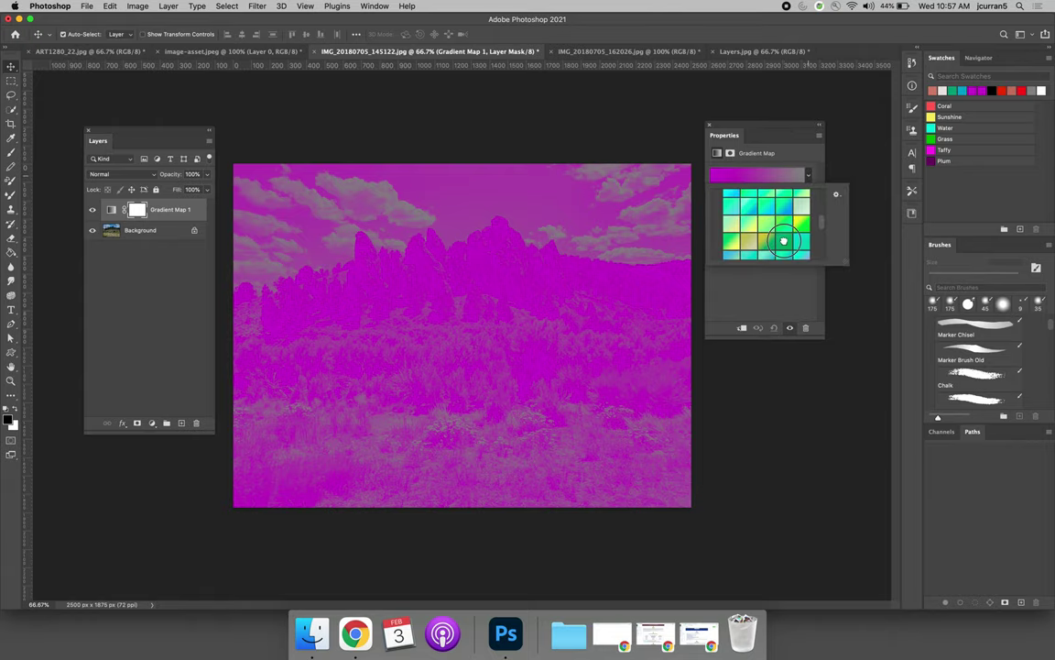
click(778, 248)
click(770, 253)
click(770, 249)
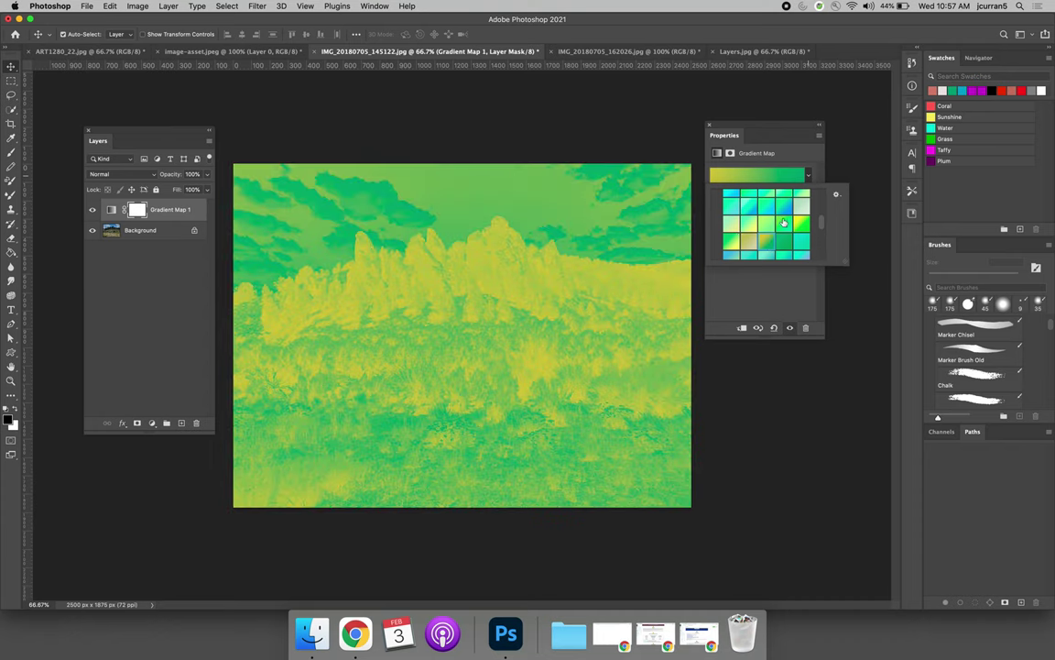
click(732, 244)
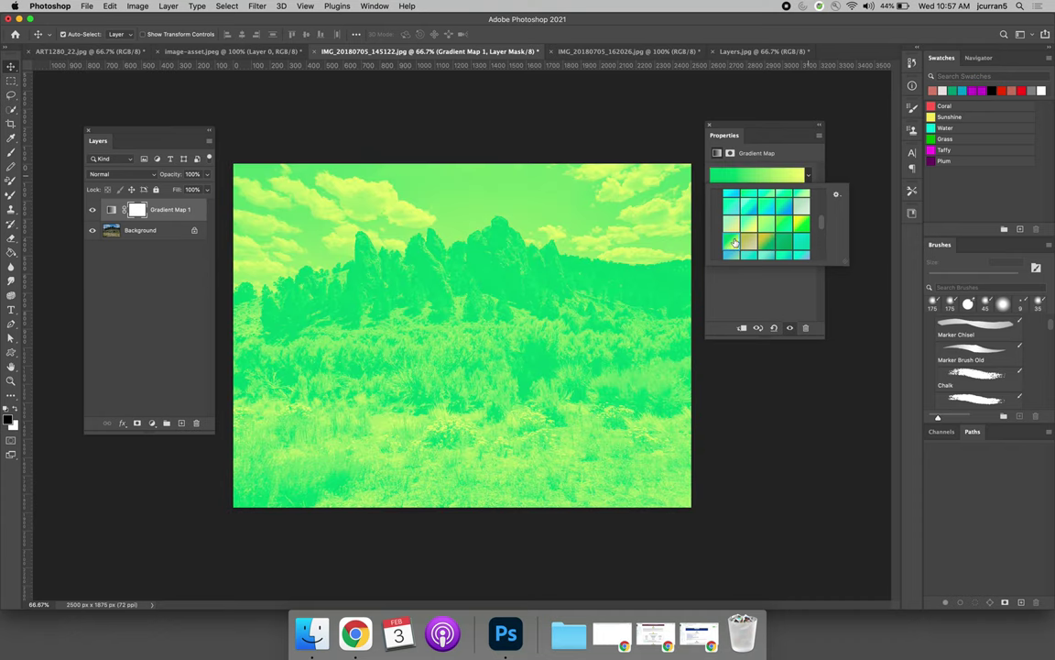
scroll(738, 240, down, 3)
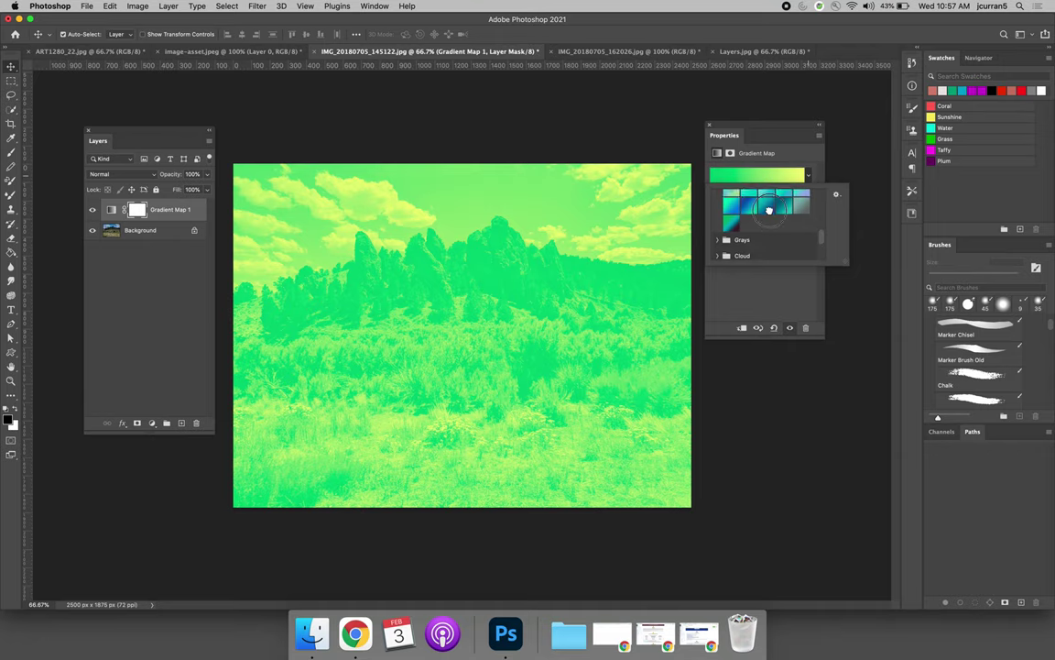
click(765, 207)
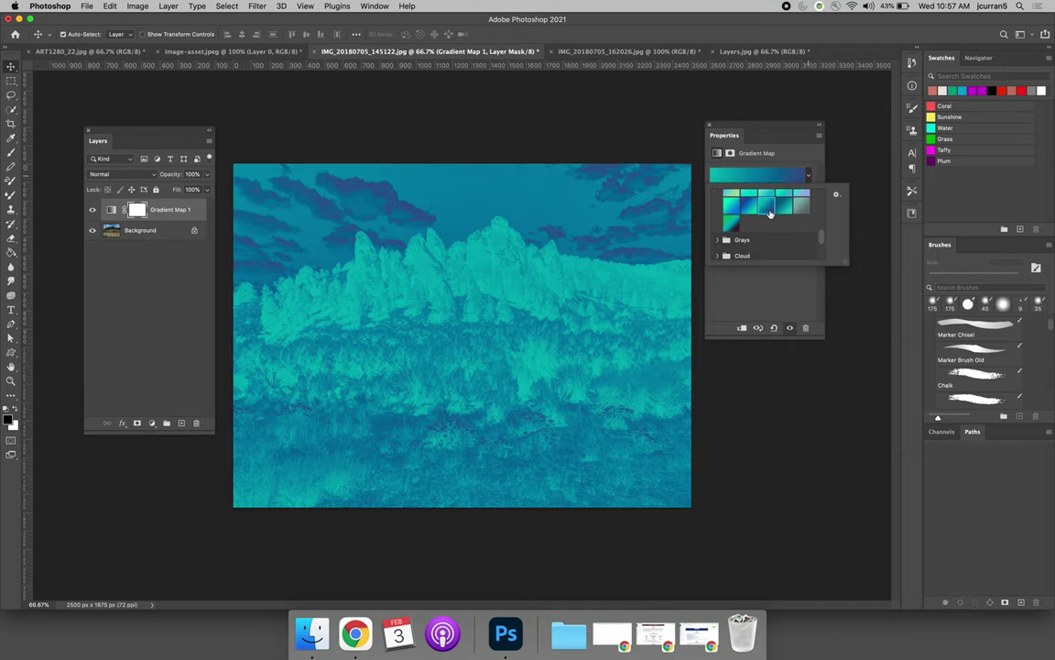
click(825, 174)
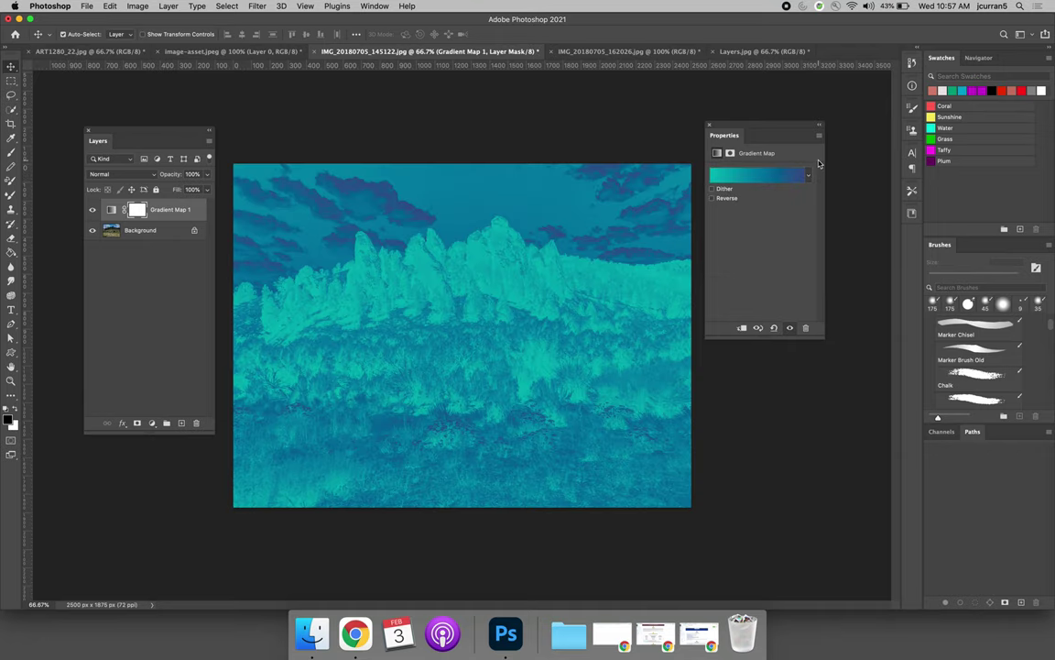
click(712, 198)
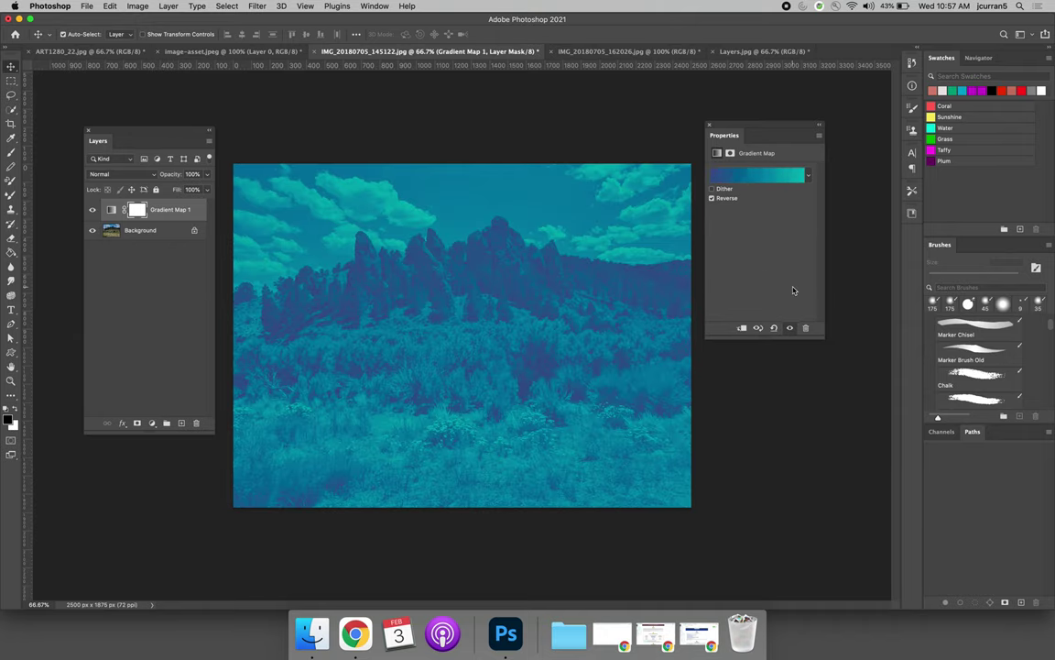
Step: Give the canyon photo a Gradient Map layer using the teal-blue preset with Reverse enabled
click(639, 51)
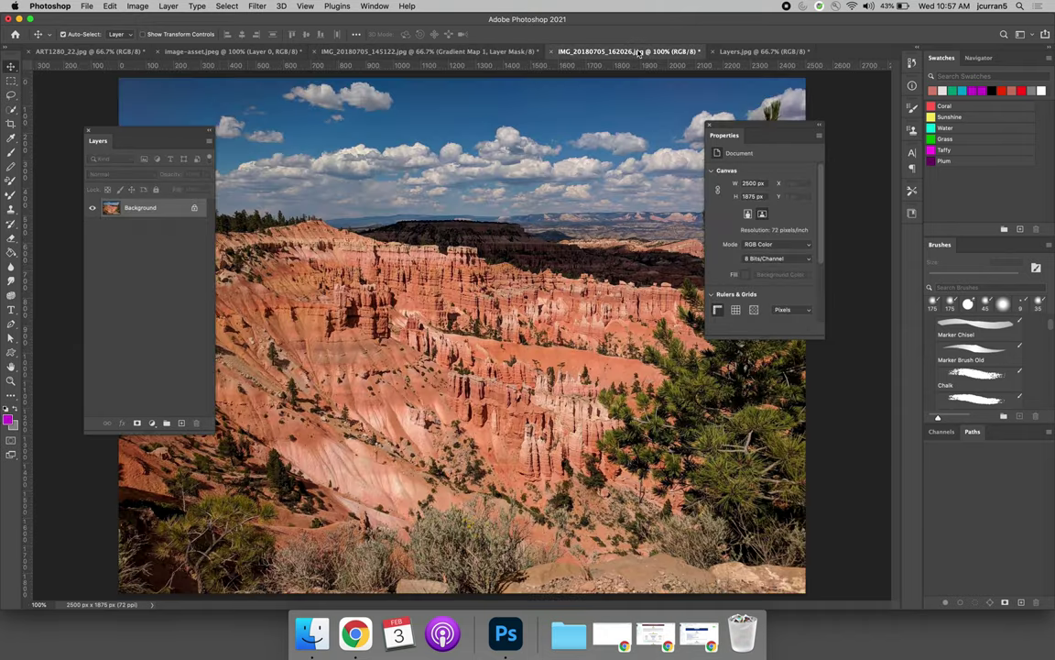
click(152, 423)
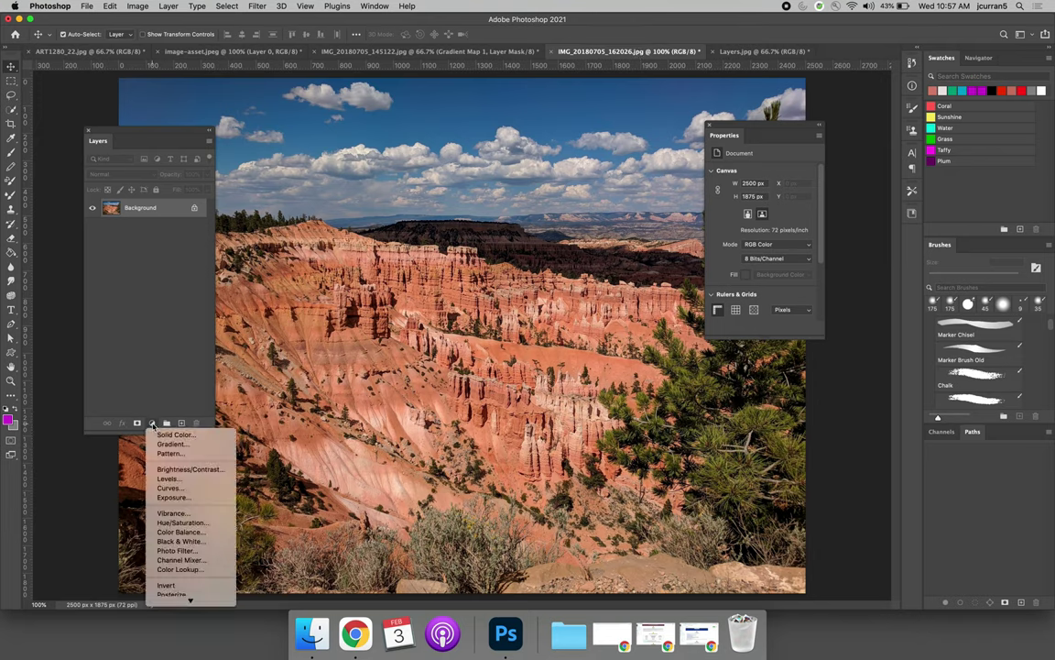
click(183, 590)
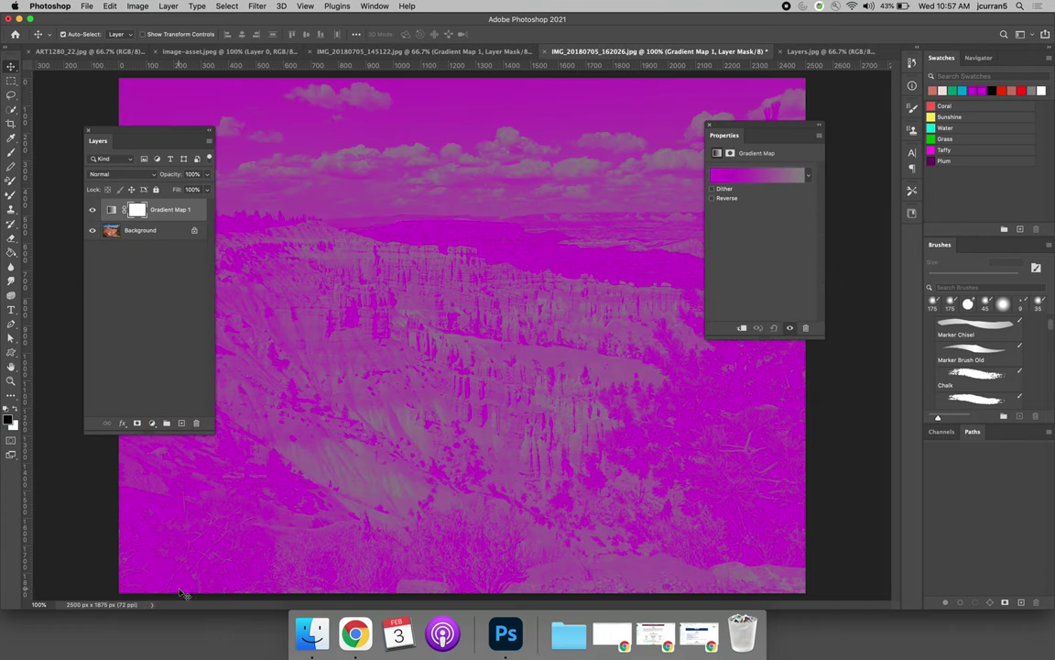
click(809, 175)
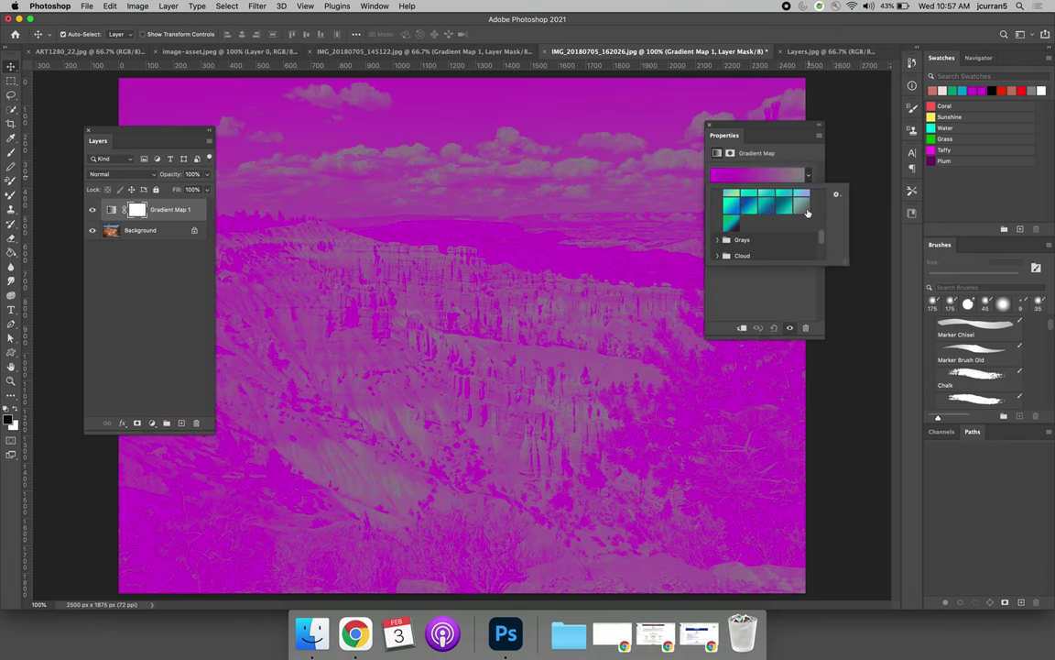
click(784, 207)
click(768, 209)
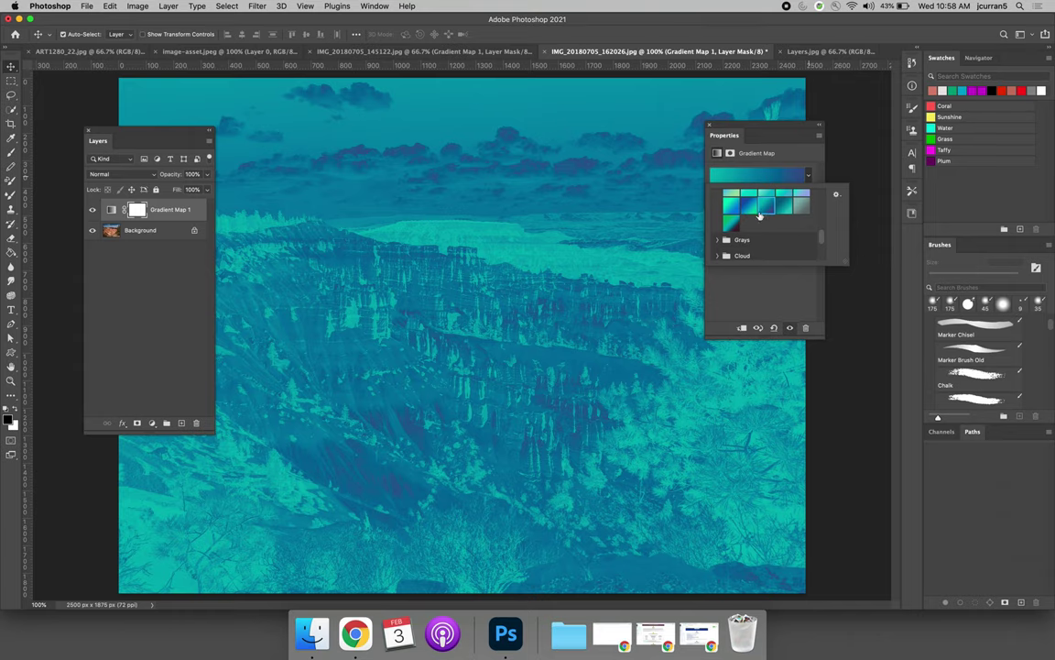
click(783, 139)
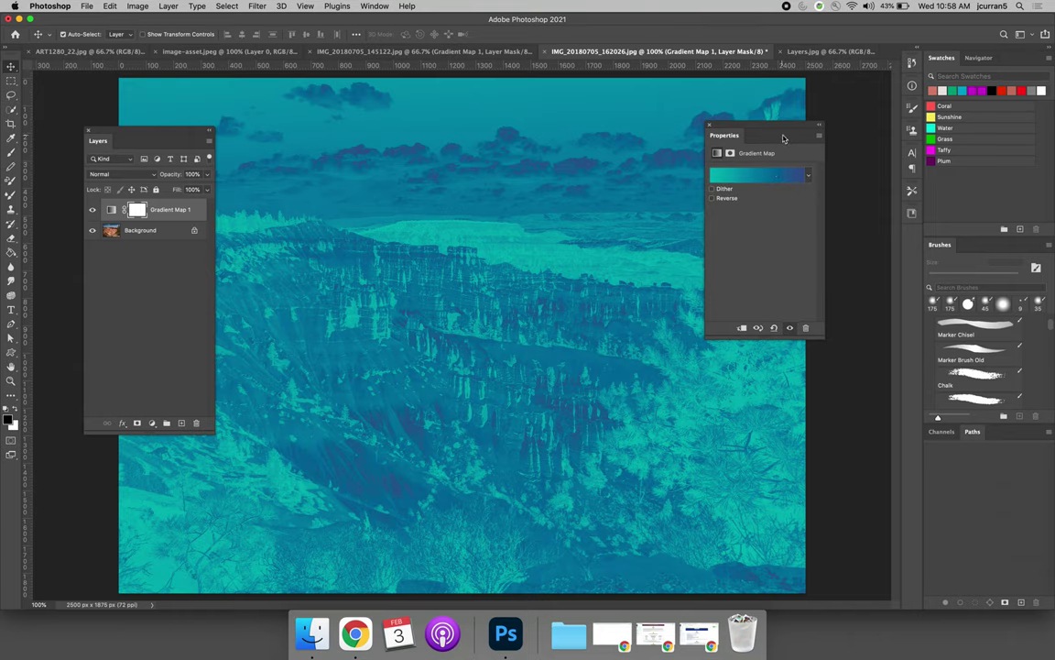
click(712, 198)
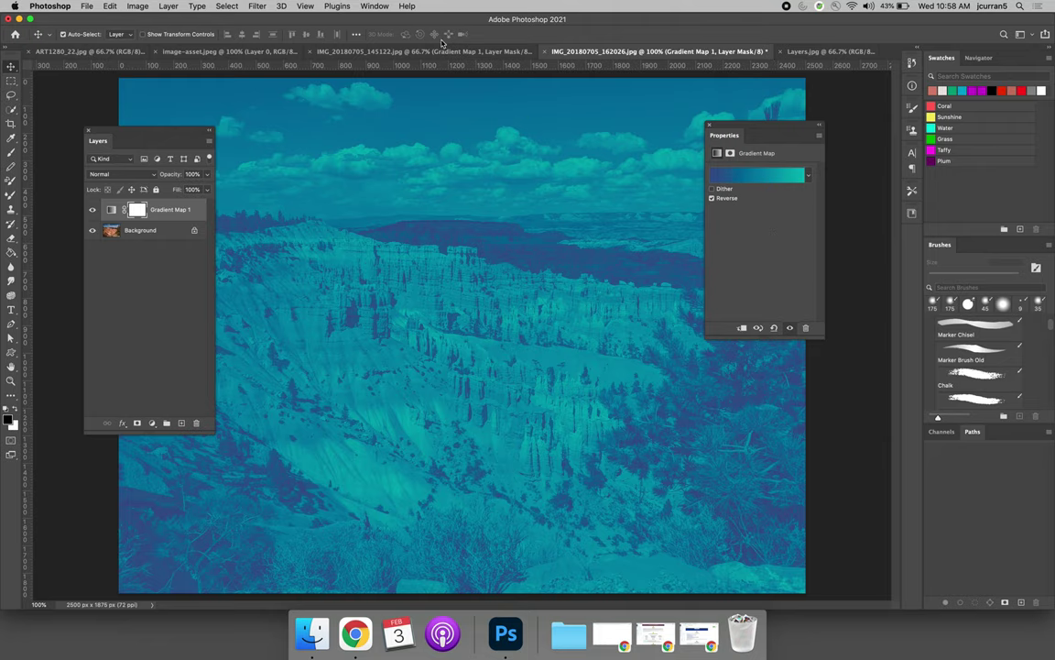
Step: Delete the Gradient Map 1 layer from the rock-formation photo
click(403, 51)
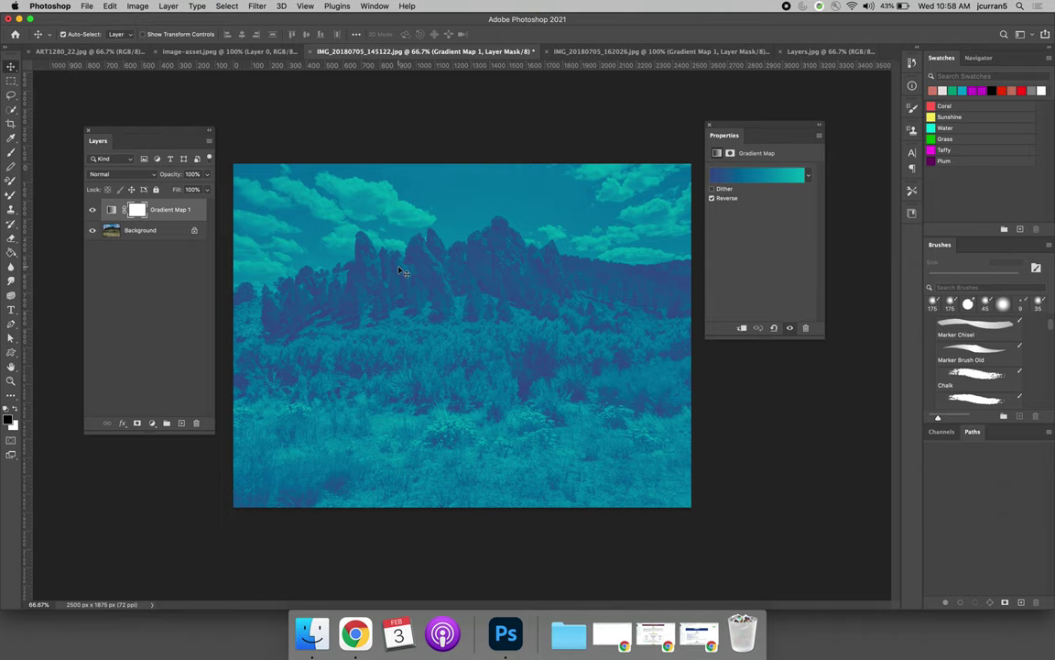
click(111, 209)
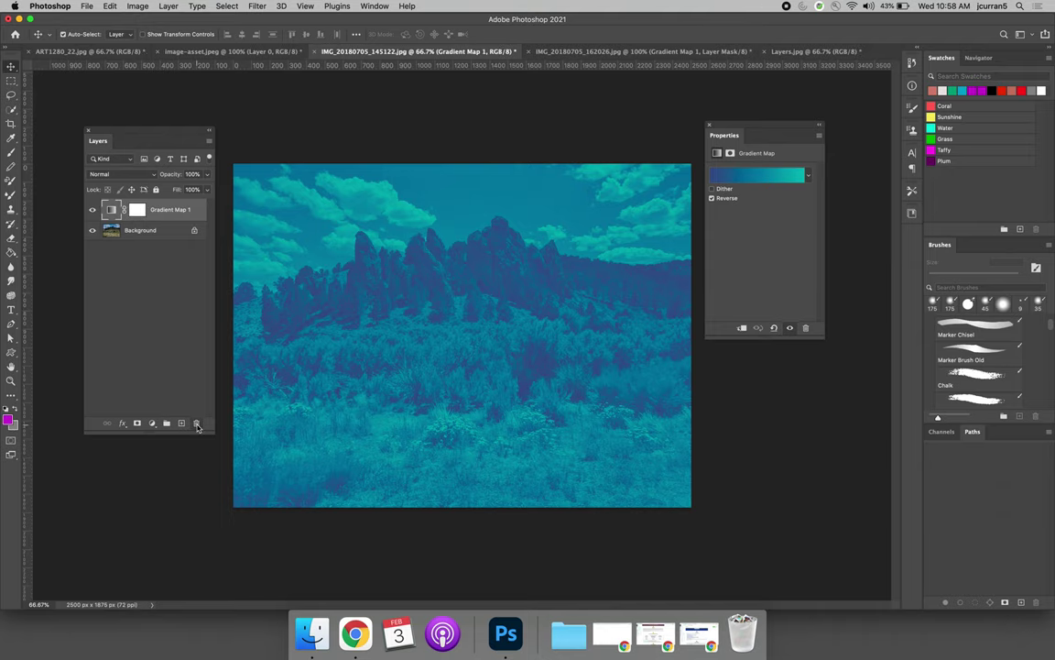
click(195, 423)
click(612, 209)
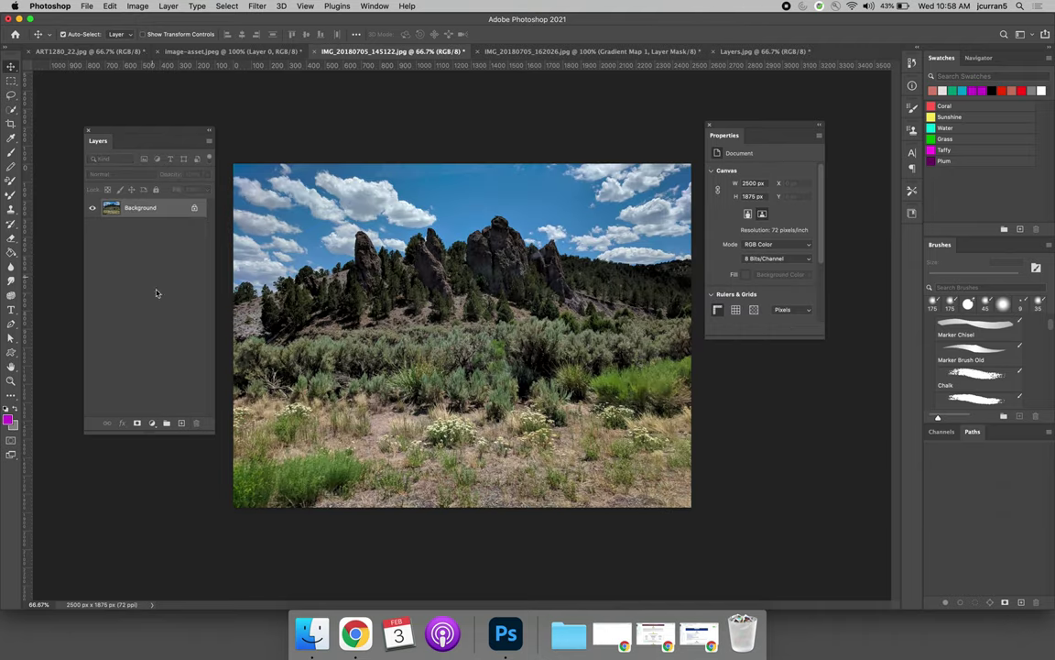
Step: Add a Black & White adjustment layer and enlarge Properties to show all colour sliders
click(154, 423)
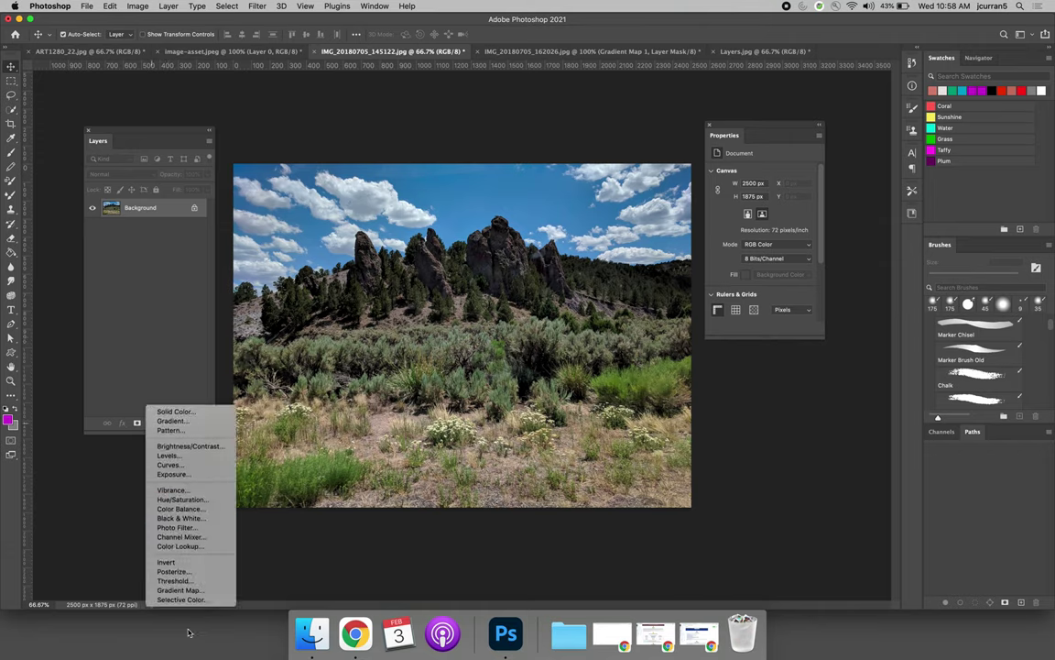
click(196, 518)
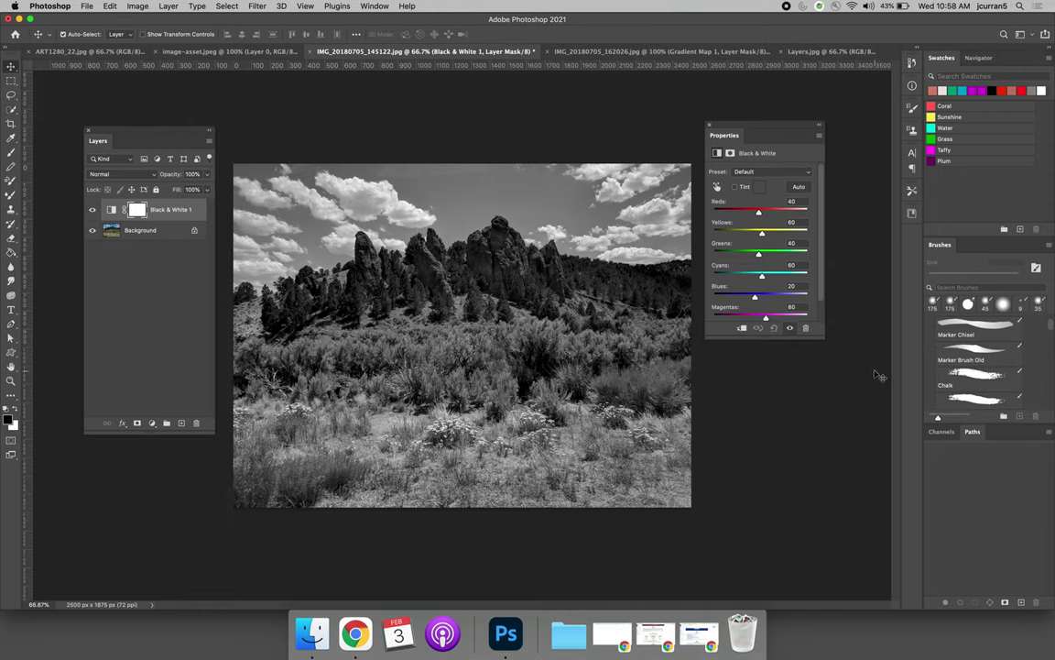
drag(771, 339, 771, 442)
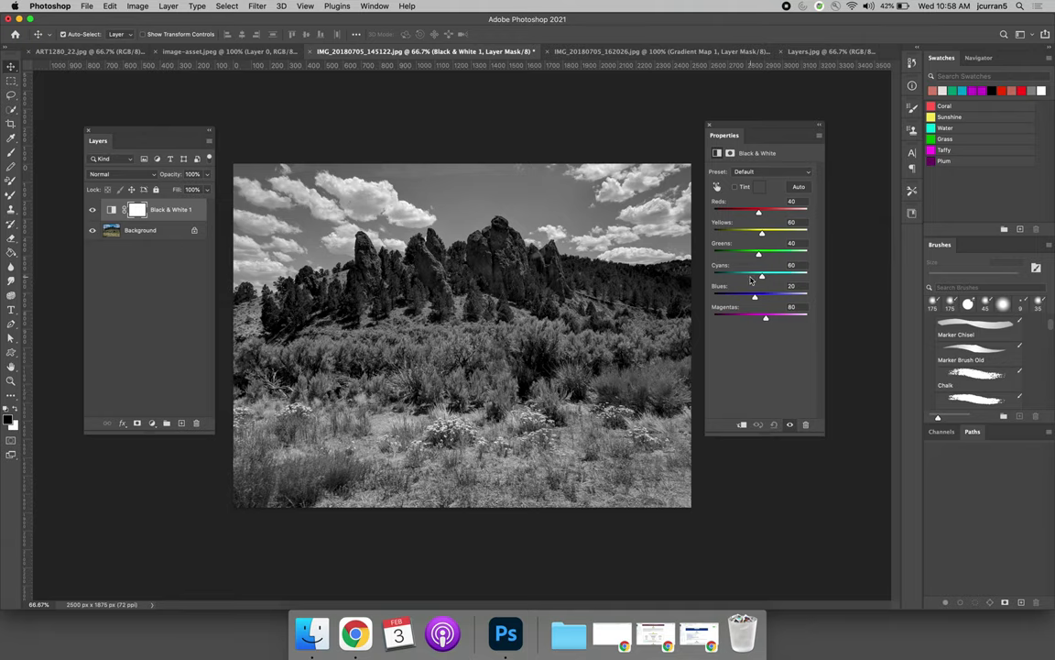
Step: Try the Blue Filter and Darker presets, then settle on Green Filter
click(772, 171)
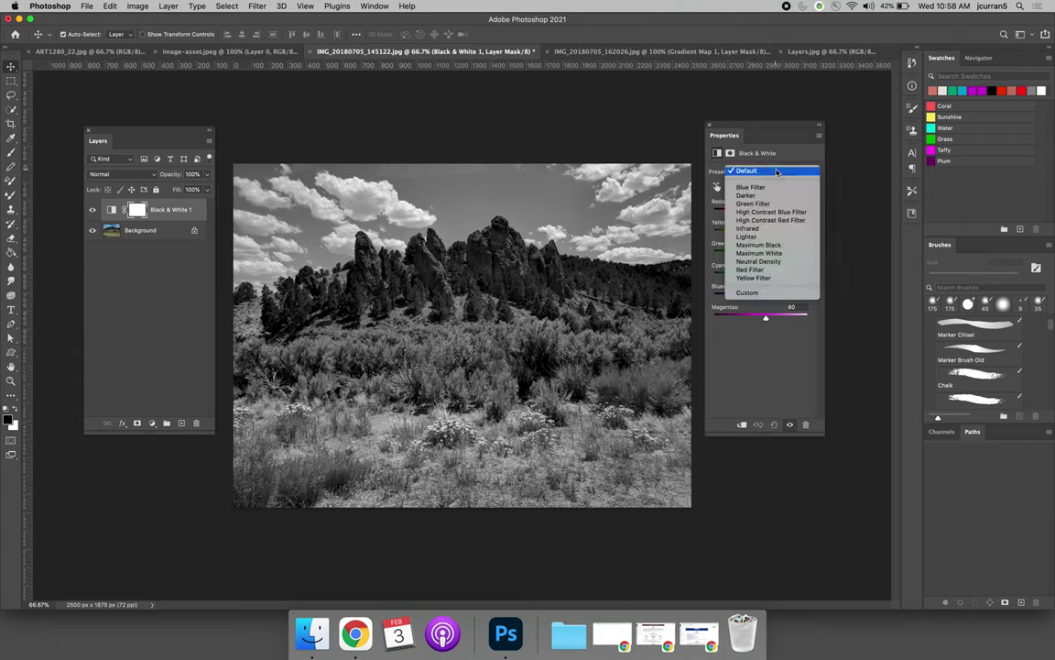
click(779, 188)
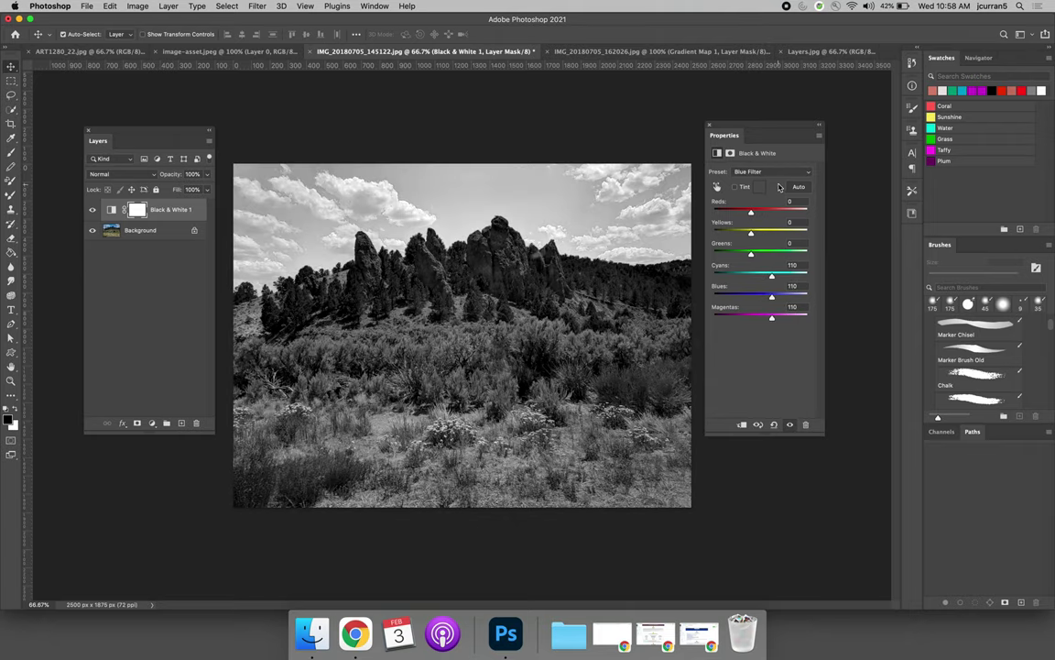
click(778, 175)
click(778, 176)
click(778, 175)
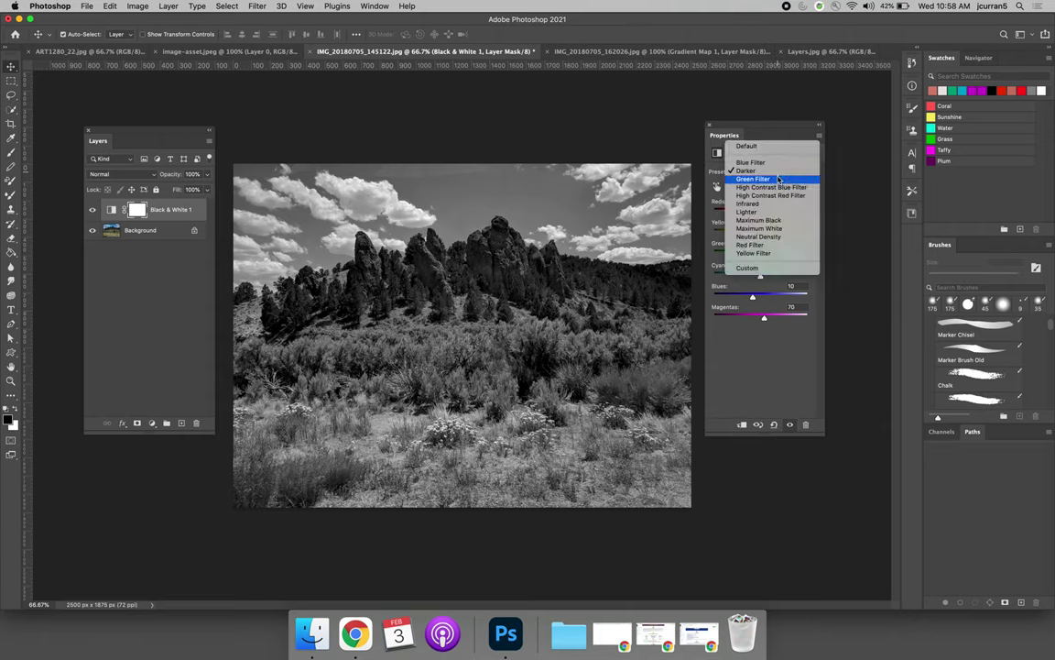
click(778, 180)
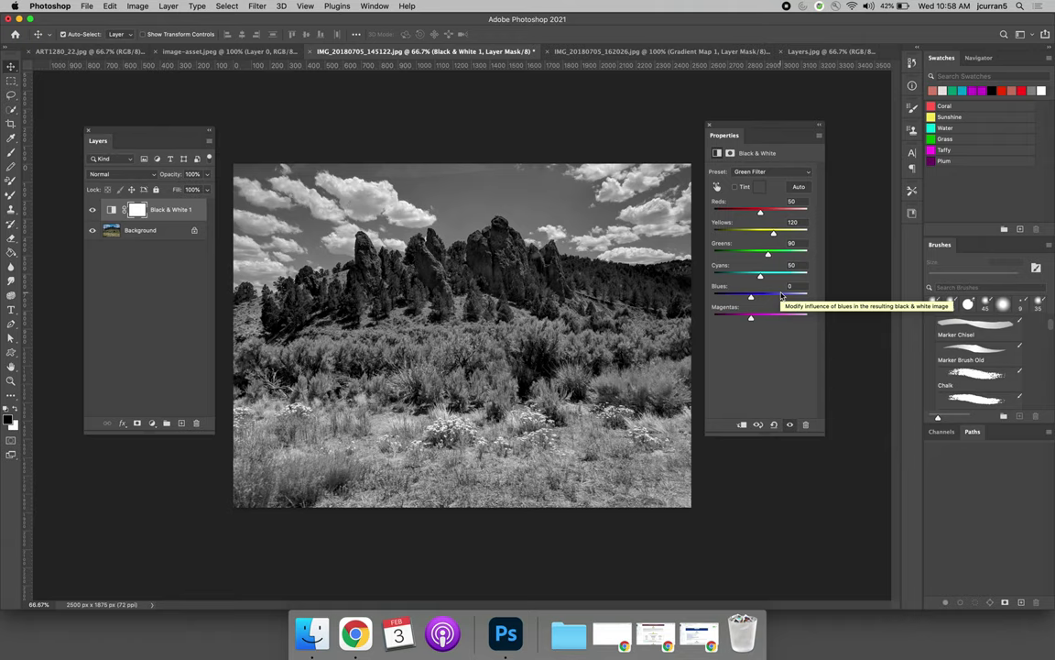
Step: Toggle Black & White 1 off and back on to compare, then set Cyans to 59
click(91, 209)
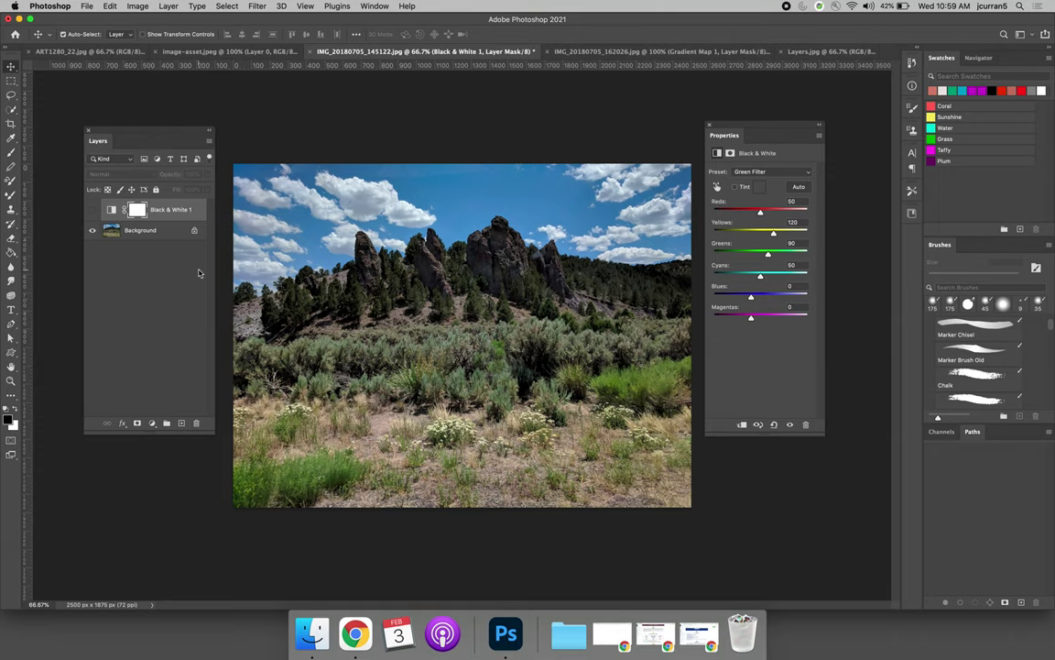
click(92, 210)
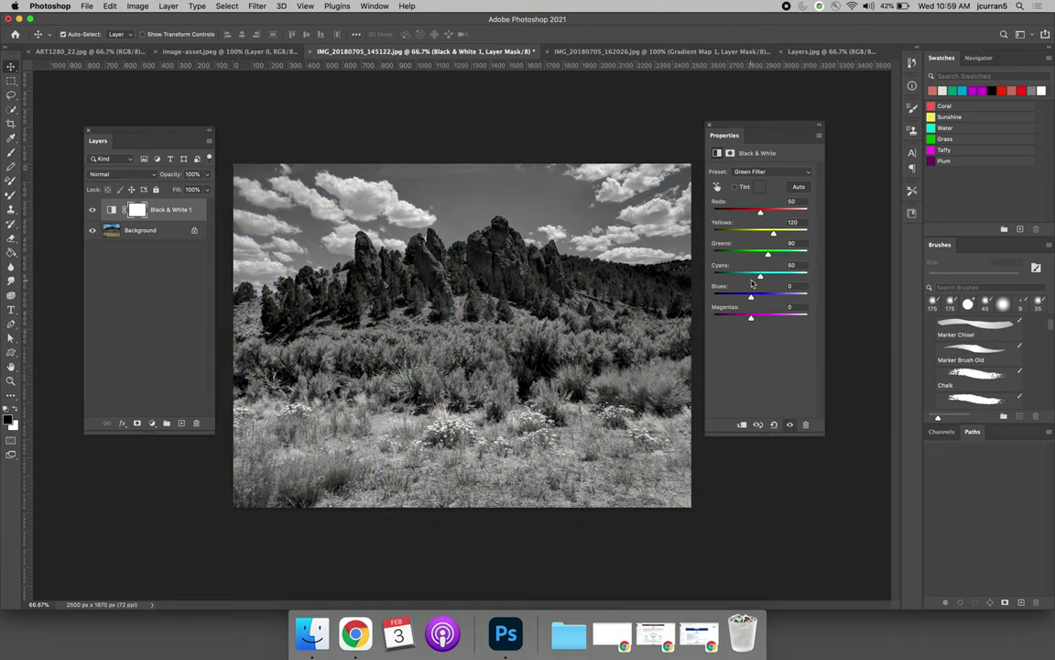
mouse_move(762, 278)
mouse_down()
mouse_move(679, 277)
mouse_move(825, 267)
mouse_move(764, 274)
mouse_up()
Step: Open the Create new fill or adjustment layer list in the Layers panel
click(152, 422)
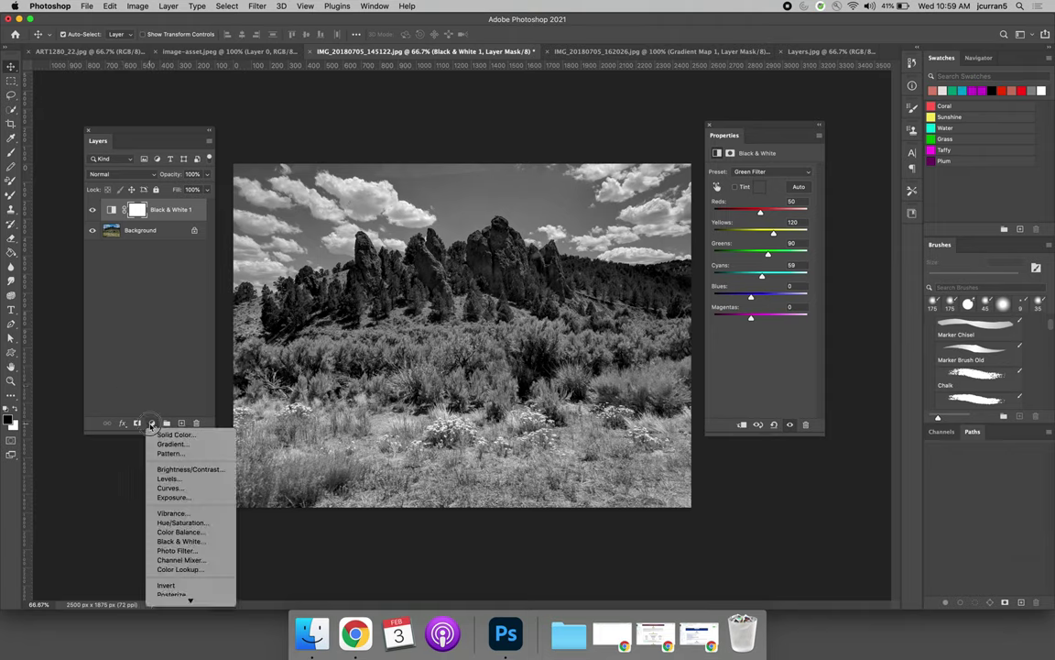